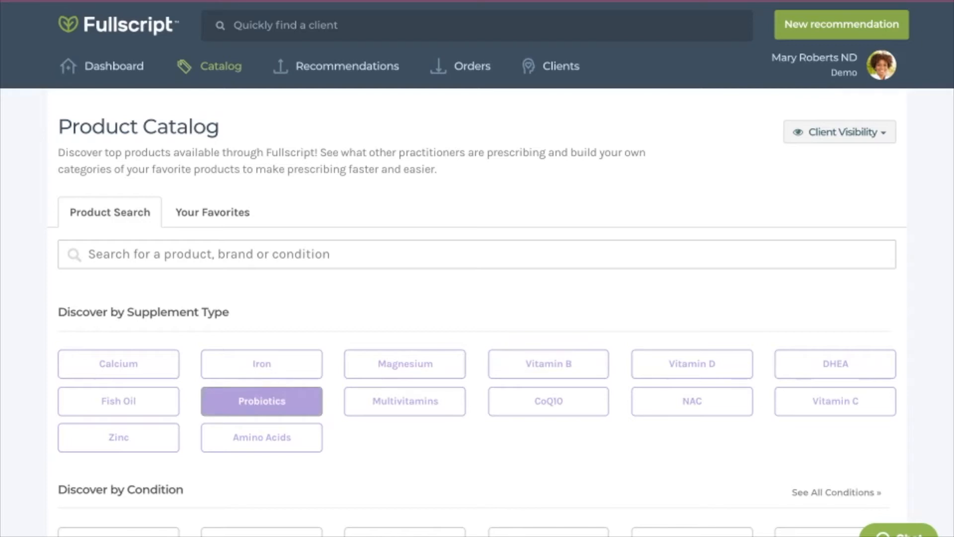
- Filter the product catalog to probiotics of 50-99 billion CFU that are gluten free and soy free
{"action": "left_click", "coordinate": [262, 400]}
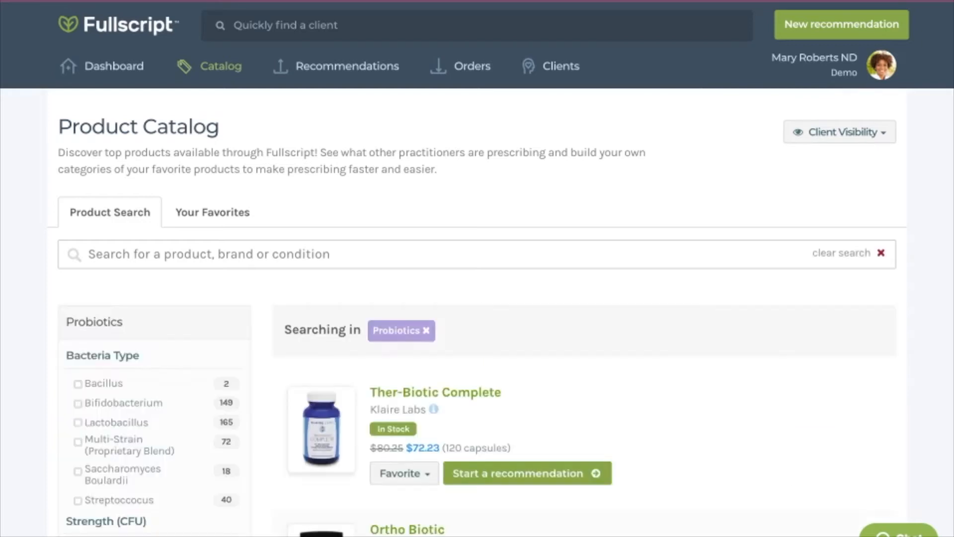
{"action": "scroll", "coordinate": [477, 269], "scroll_direction": "down", "scroll_amount": 5}
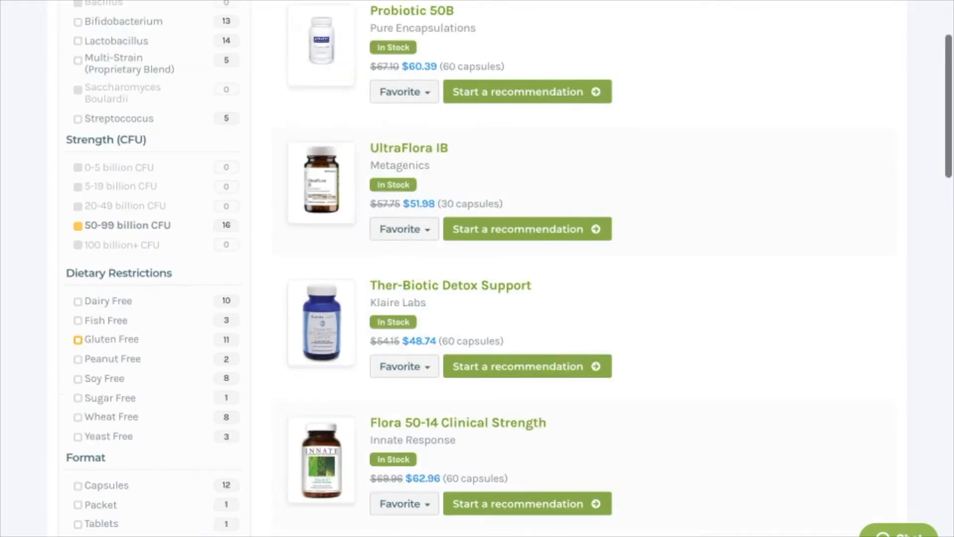
{"action": "left_click", "coordinate": [78, 379]}
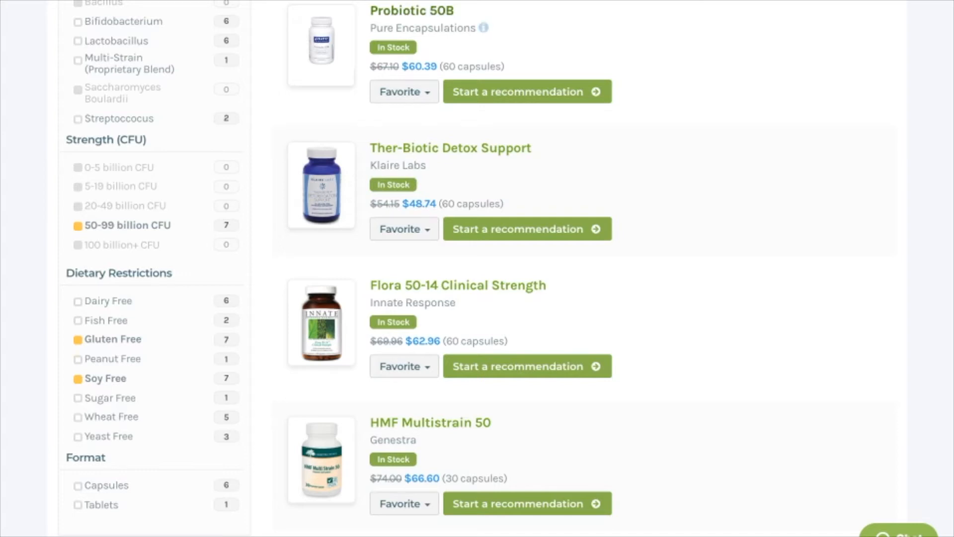
- Open the details of Probiotic 50B by Pure Encapsulations and review its similar products
{"action": "left_click", "coordinate": [411, 11]}
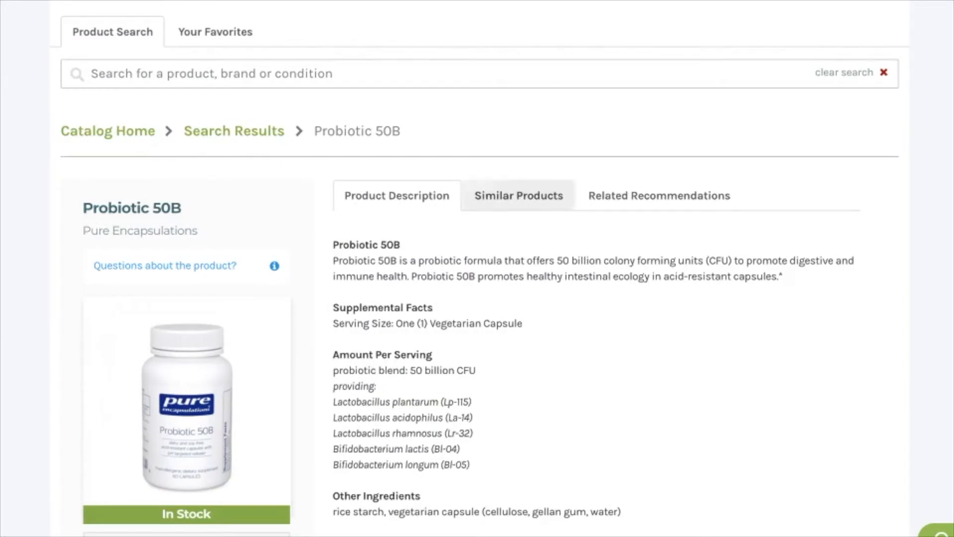
{"action": "left_click", "coordinate": [518, 195]}
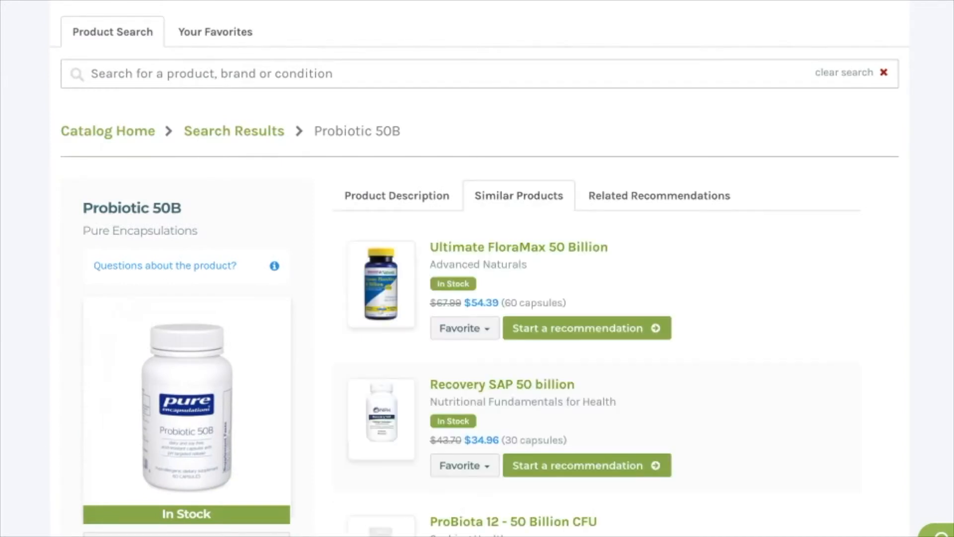
{"action": "scroll", "coordinate": [477, 269], "scroll_direction": "down", "scroll_amount": 3}
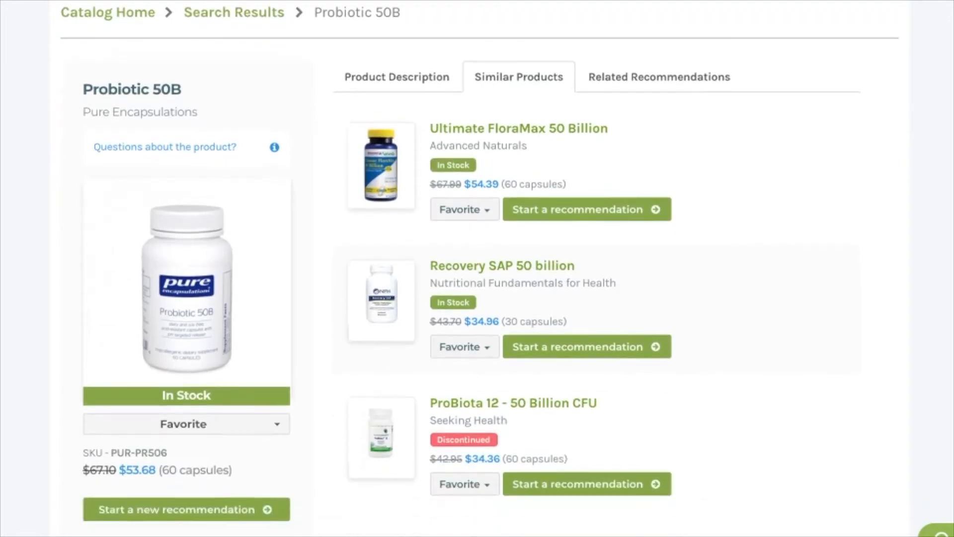
{"action": "scroll", "coordinate": [477, 269], "scroll_direction": "down", "scroll_amount": 1}
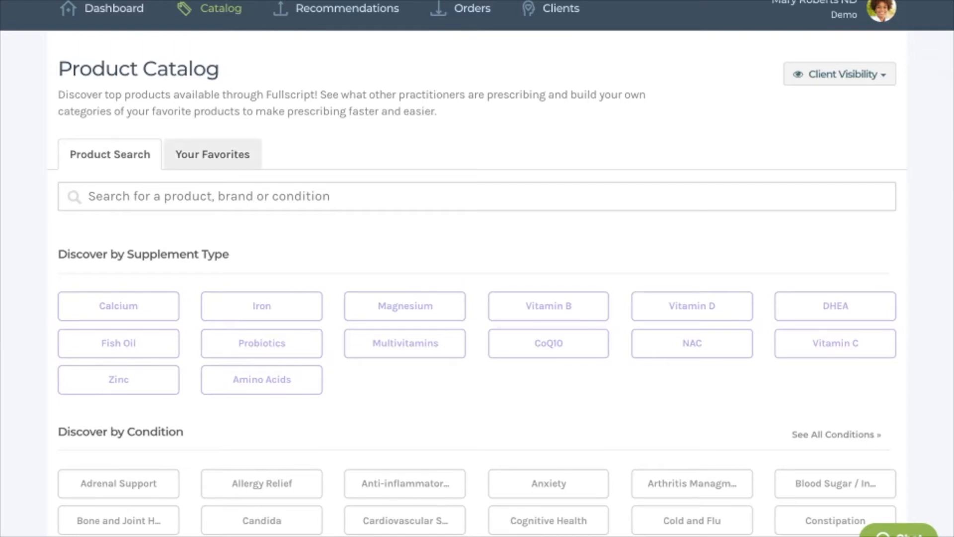
- Add a new category named Probiotics to the catalog favorites
{"action": "left_click", "coordinate": [212, 154]}
{"action": "scroll", "coordinate": [477, 269], "scroll_direction": "up", "scroll_amount": 1}
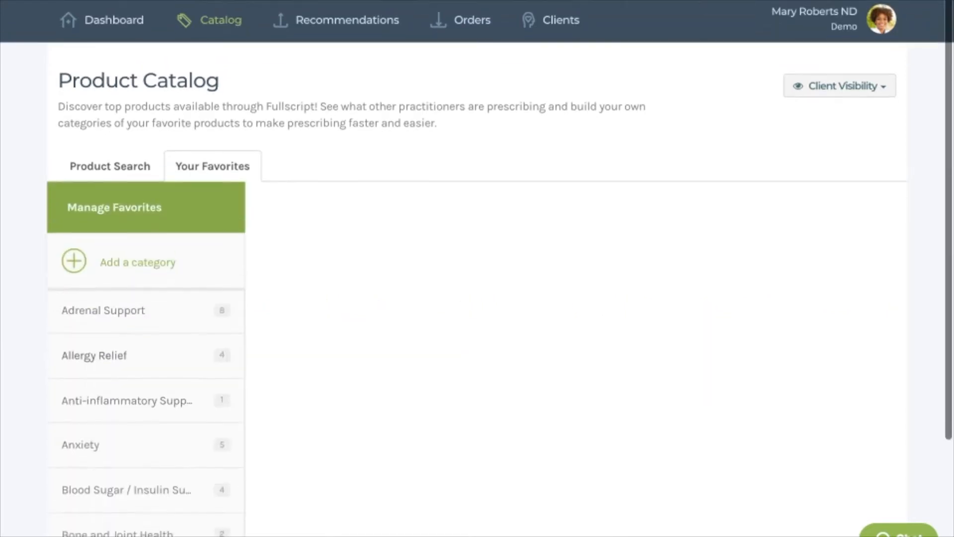
{"action": "scroll", "coordinate": [477, 269], "scroll_direction": "down", "scroll_amount": 2}
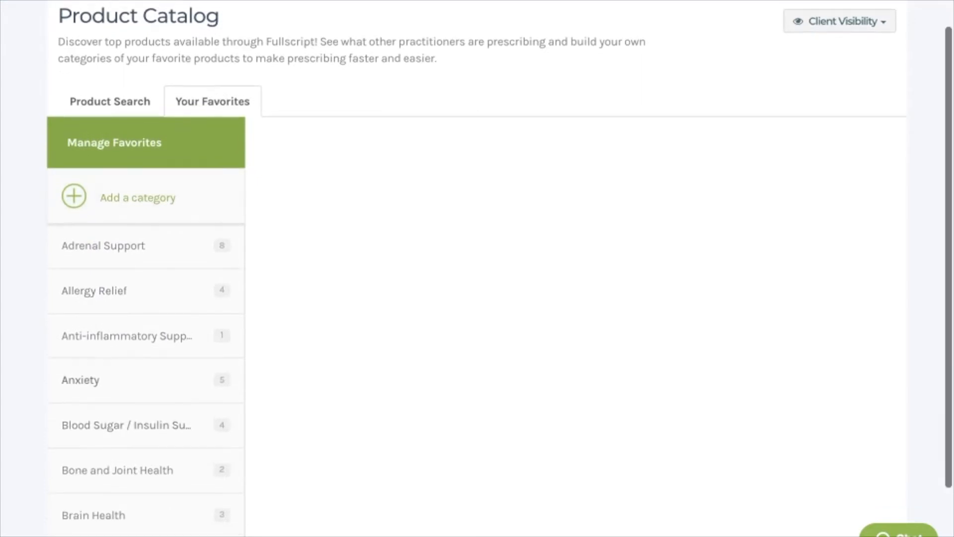
{"action": "scroll", "coordinate": [146, 378], "scroll_direction": "down", "scroll_amount": 2}
{"action": "scroll", "coordinate": [146, 378], "scroll_direction": "up", "scroll_amount": 1}
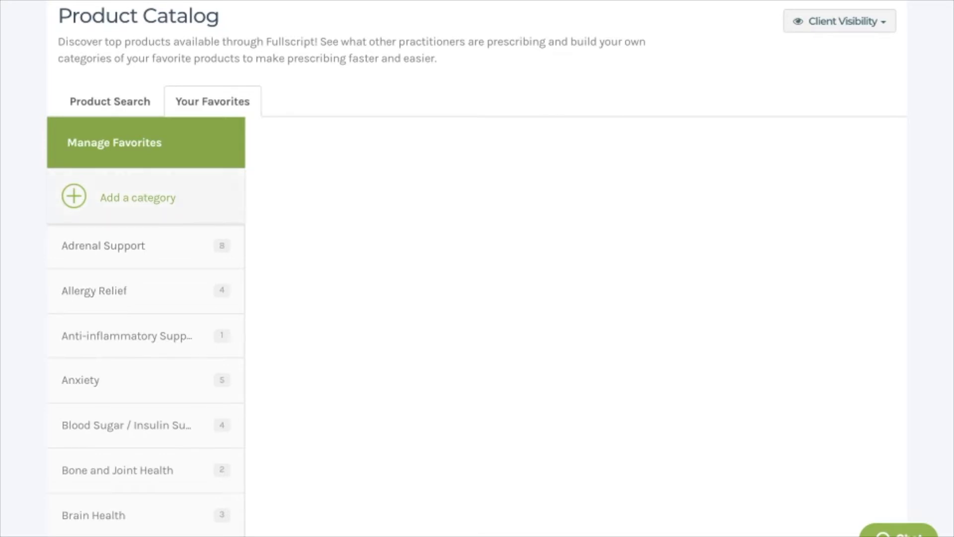
{"action": "left_click", "coordinate": [138, 197]}
{"action": "left_click", "coordinate": [146, 196]}
{"action": "type", "text": "Probiotics"}
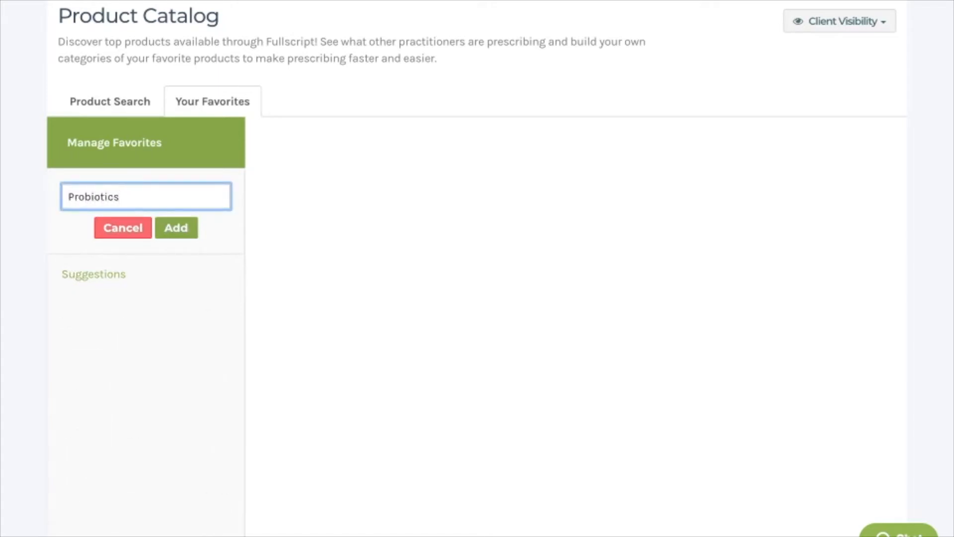
{"action": "key", "text": "Return"}
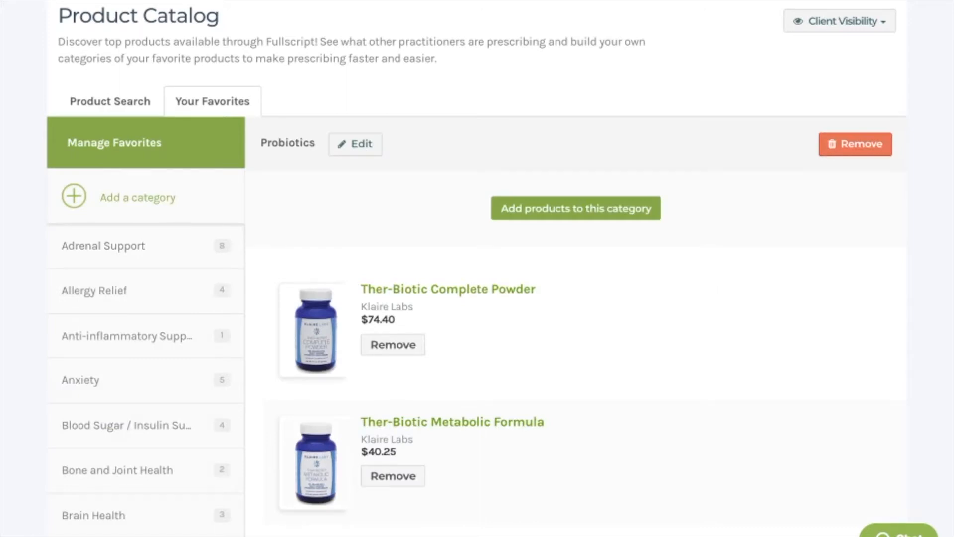
- In the Probiotics favorites, remove Ther-Biotic Complete Powder and add Ther-Biotic Complete from a "ther-biotic" product search
{"action": "scroll", "coordinate": [499, 261], "scroll_direction": "down", "scroll_amount": 1}
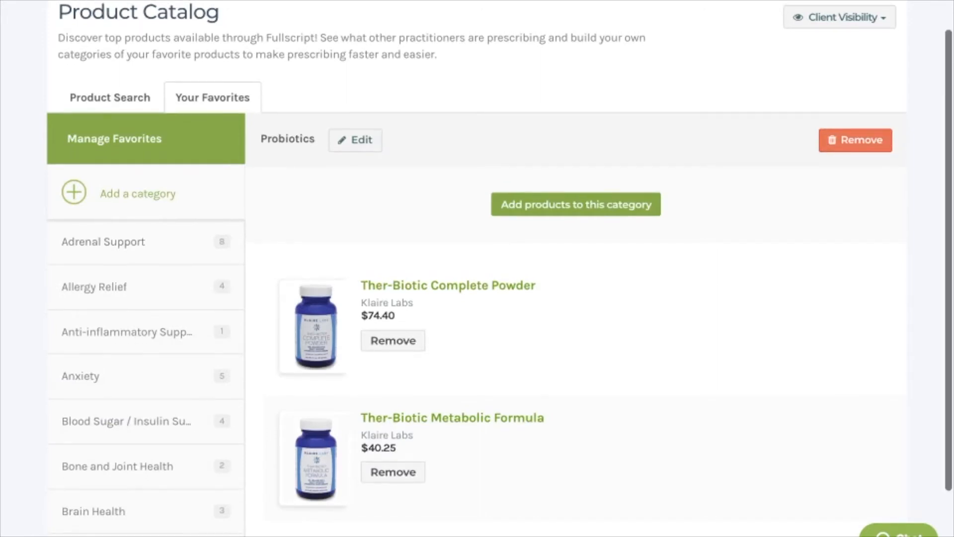
{"action": "left_click", "coordinate": [393, 341]}
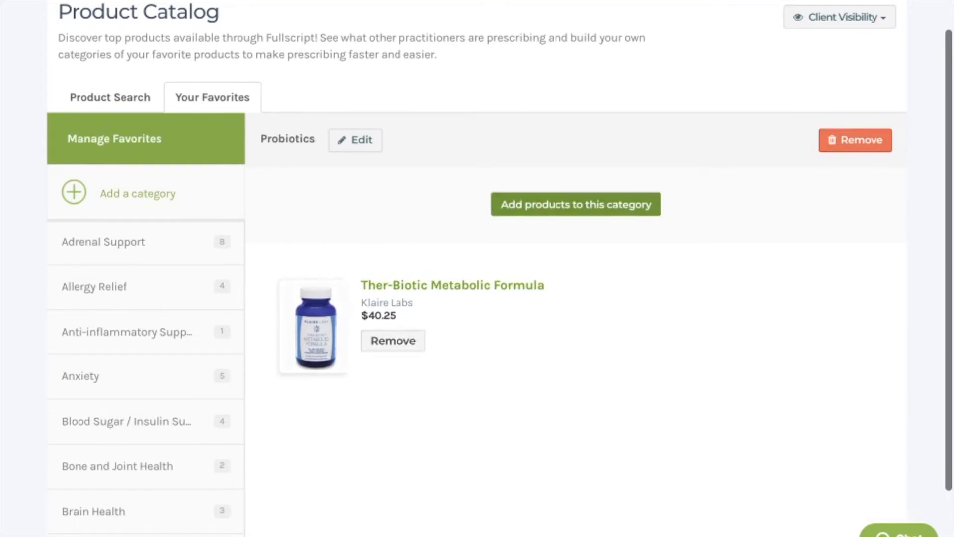
{"action": "left_click", "coordinate": [576, 205]}
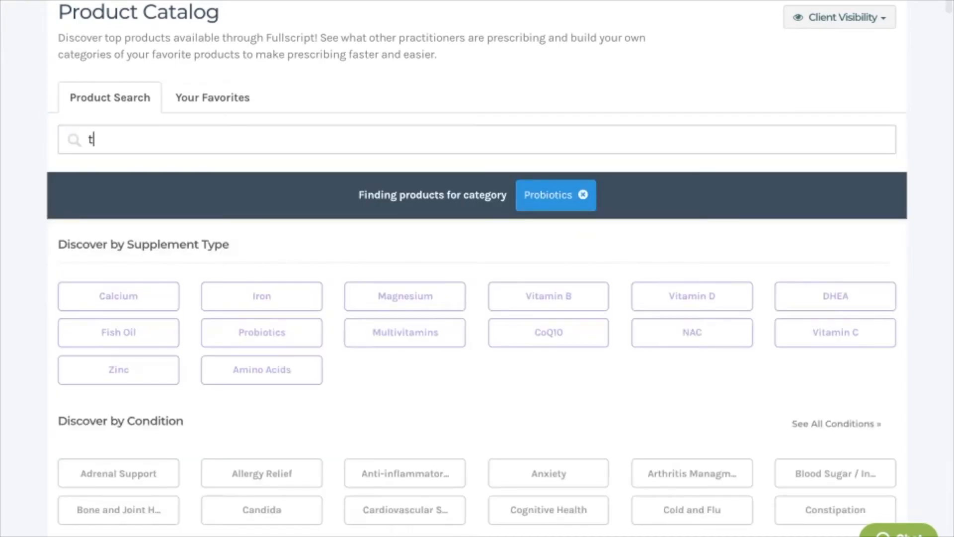
{"action": "type", "text": "ther-biotic"}
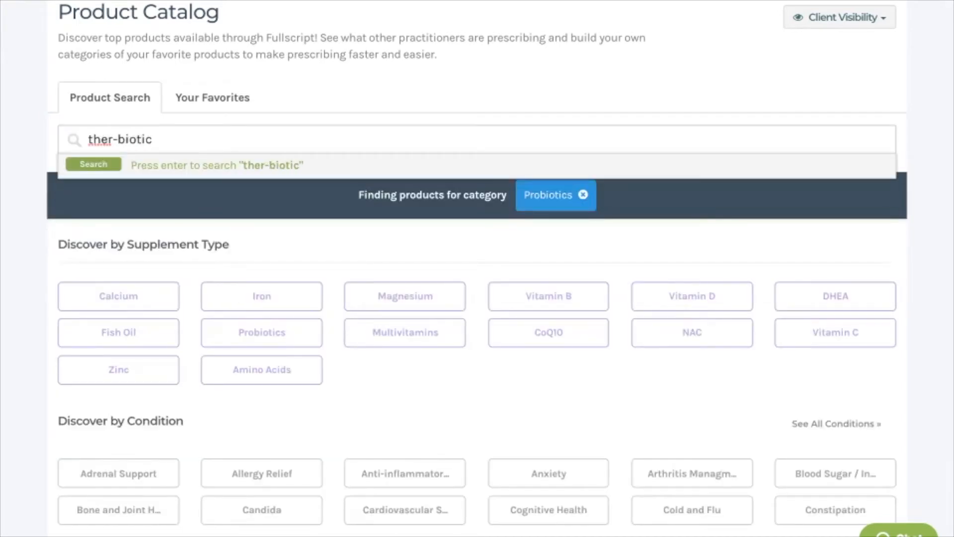
{"action": "key", "text": "Return"}
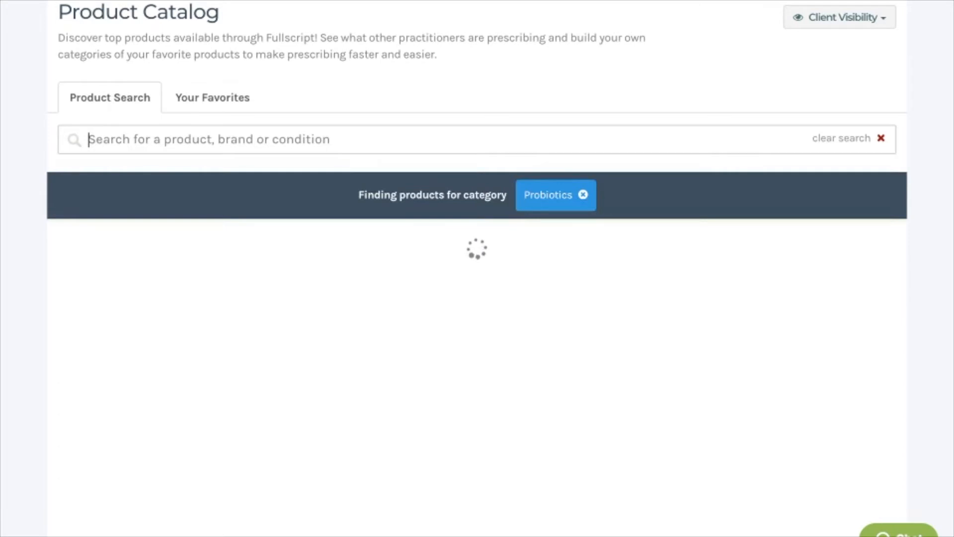
{"action": "scroll", "coordinate": [477, 268], "scroll_direction": "down", "scroll_amount": 7}
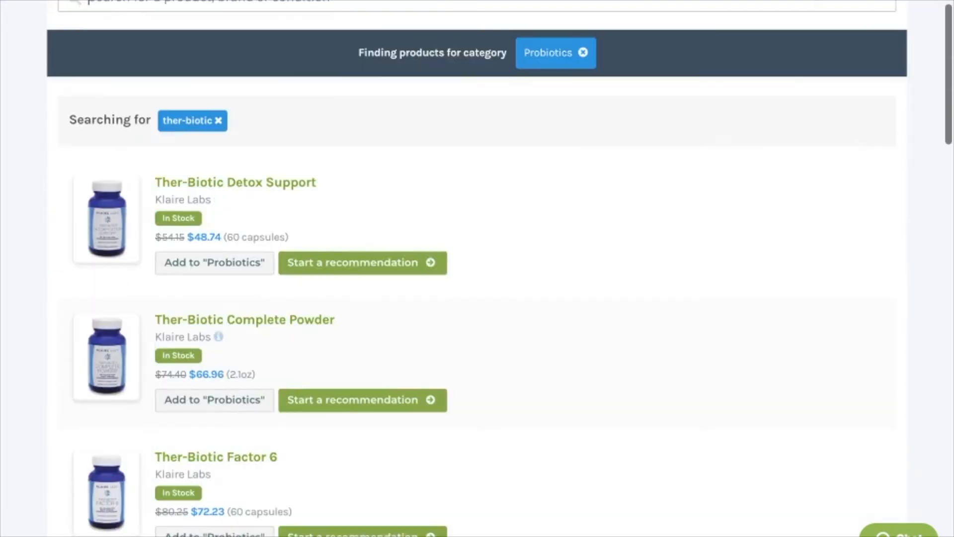
{"action": "scroll", "coordinate": [477, 268], "scroll_direction": "down", "scroll_amount": 6}
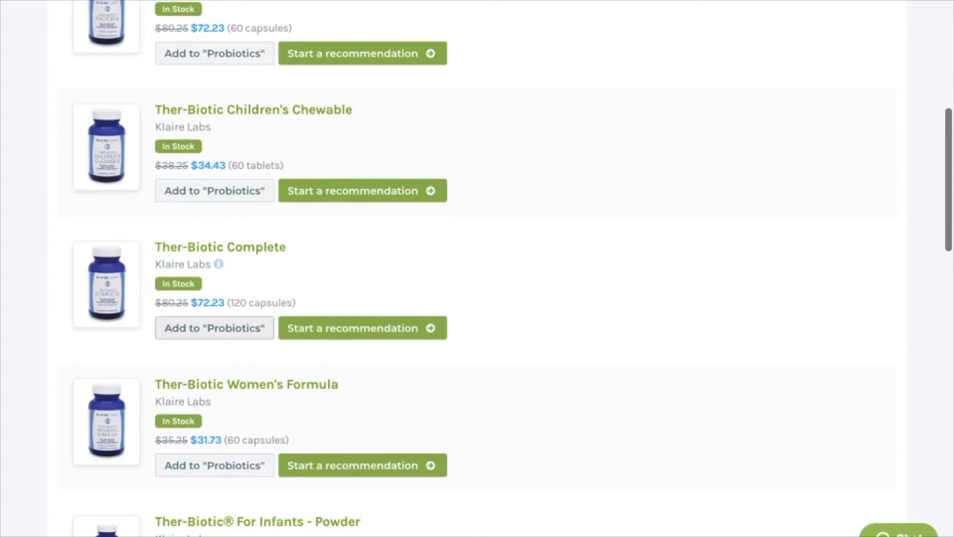
{"action": "left_click", "coordinate": [215, 328]}
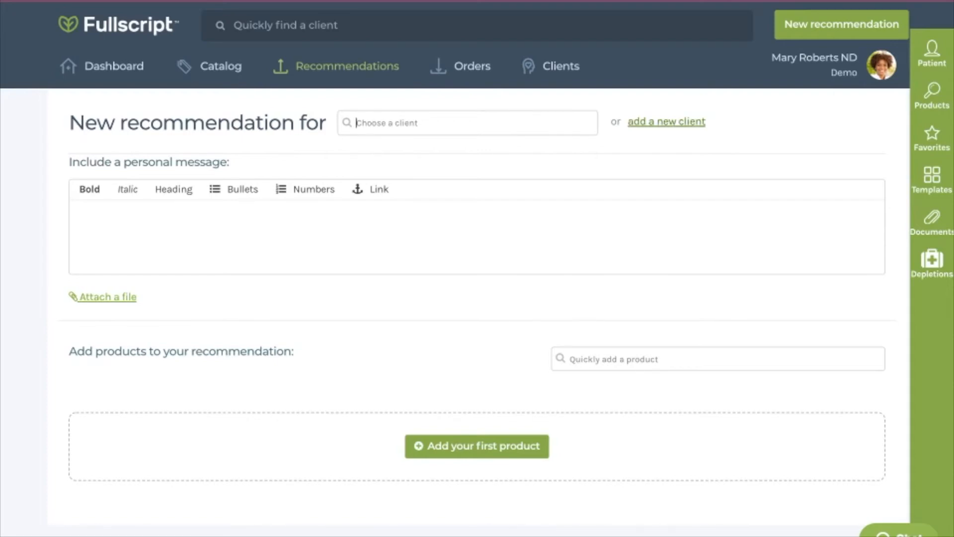
{"action": "left_click", "coordinate": [666, 121]}
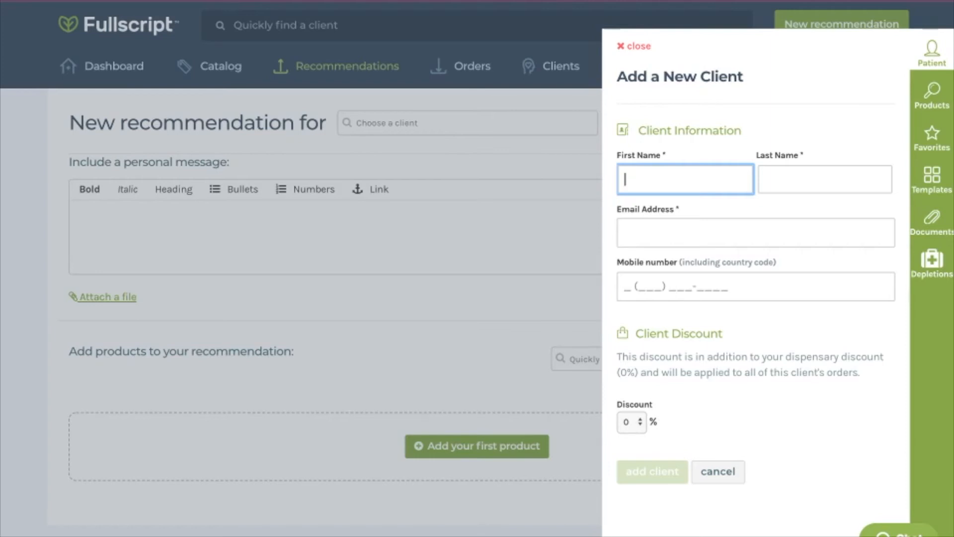
{"action": "left_click", "coordinate": [631, 422]}
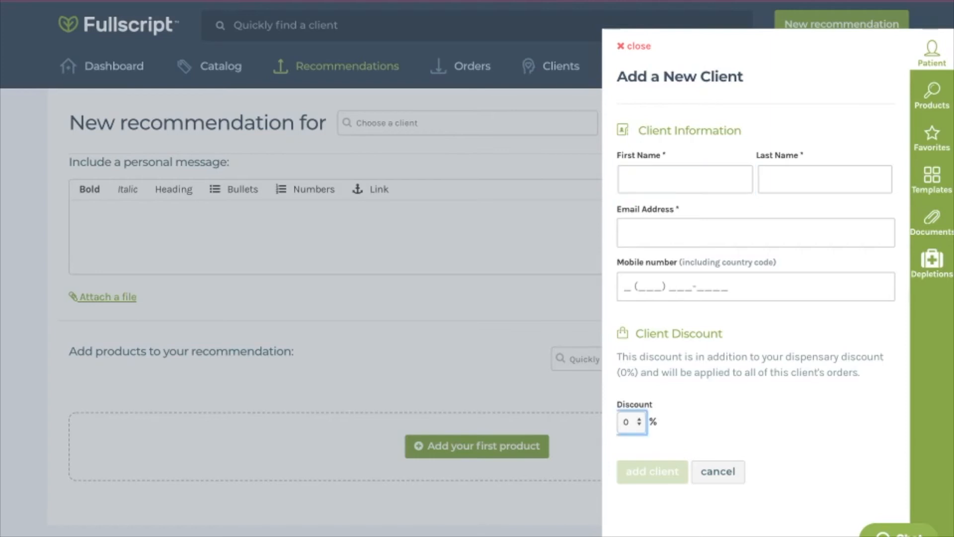
{"action": "type", "text": "10"}
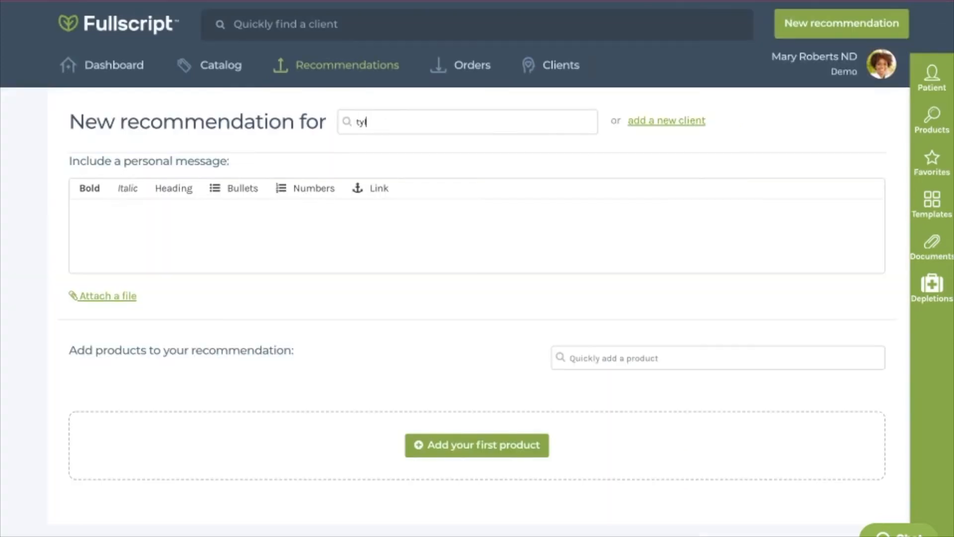
- Choose an existing client for the new recommendation by searching for the client's first name
{"action": "type", "text": "er"}
{"action": "key", "text": "Down"}
{"action": "key", "text": "Return"}
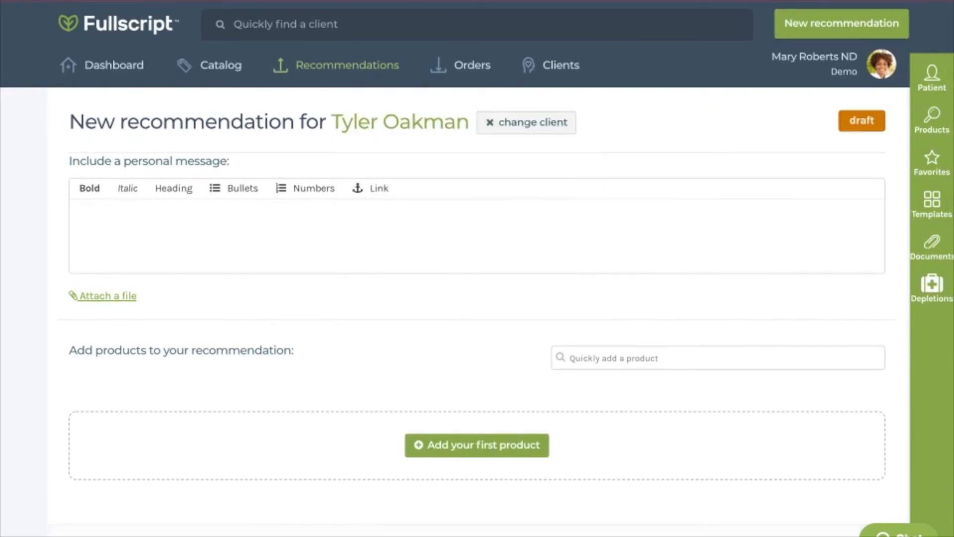
- Start adding the first product to the recommendation and look through the available brands
{"action": "scroll", "coordinate": [477, 298], "scroll_direction": "down", "scroll_amount": 2}
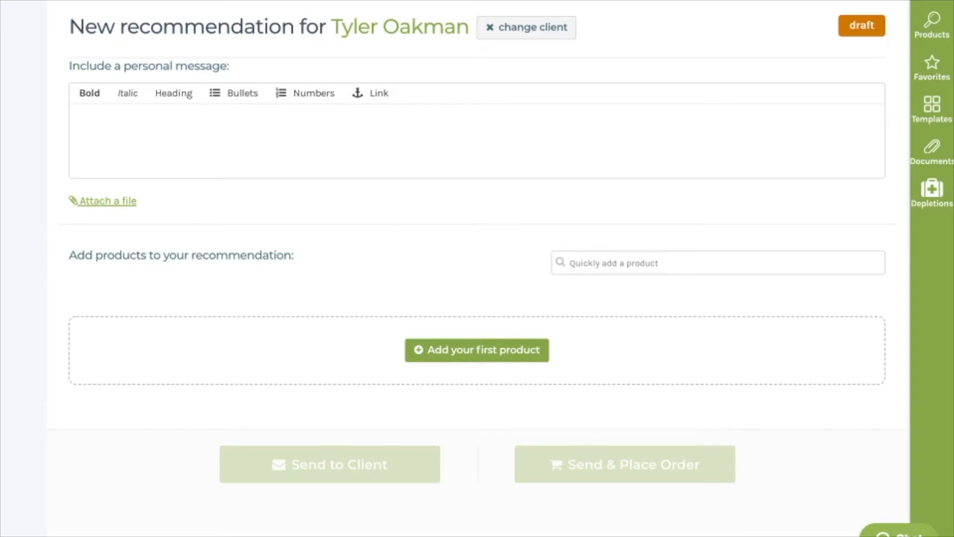
{"action": "scroll", "coordinate": [477, 268], "scroll_direction": "down", "scroll_amount": 1}
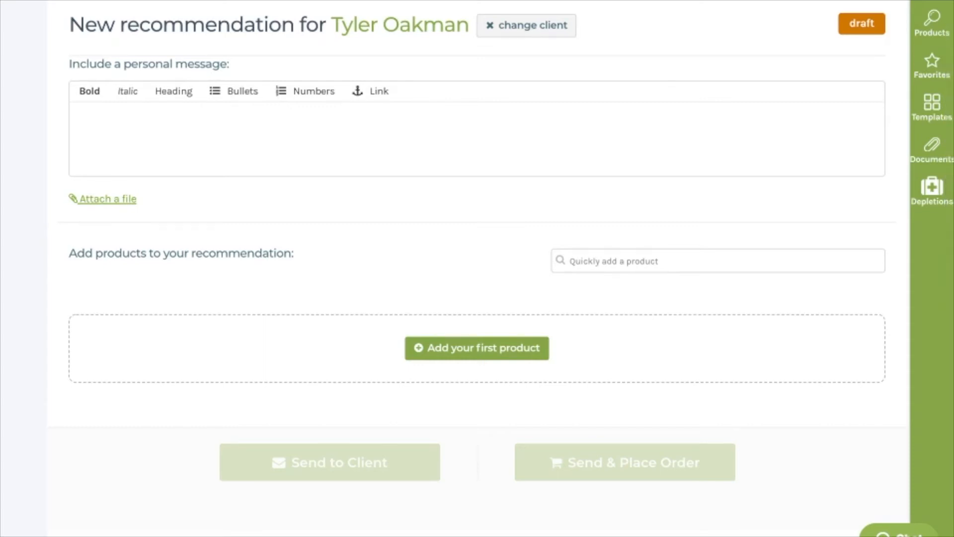
{"action": "scroll", "coordinate": [477, 269], "scroll_direction": "down", "scroll_amount": 1}
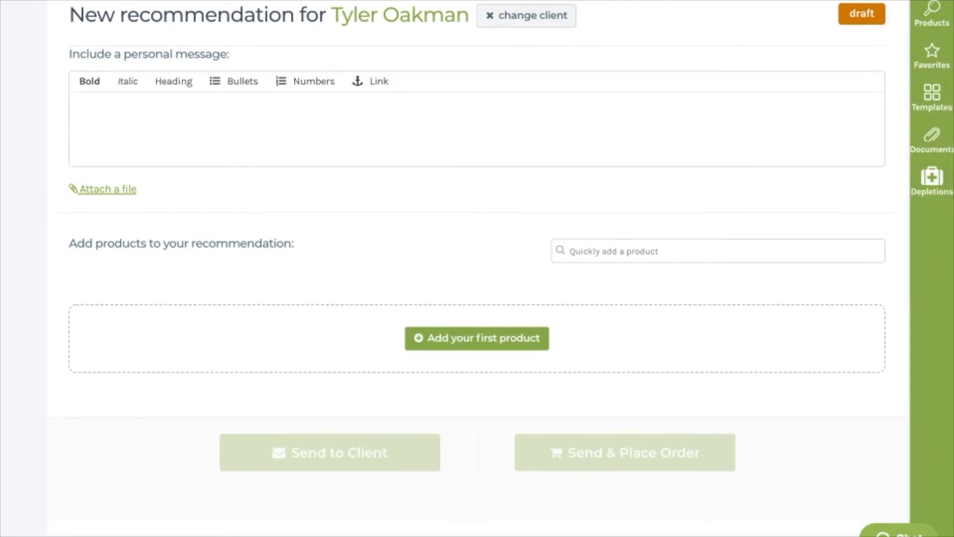
{"action": "scroll", "coordinate": [477, 268], "scroll_direction": "up", "scroll_amount": 1}
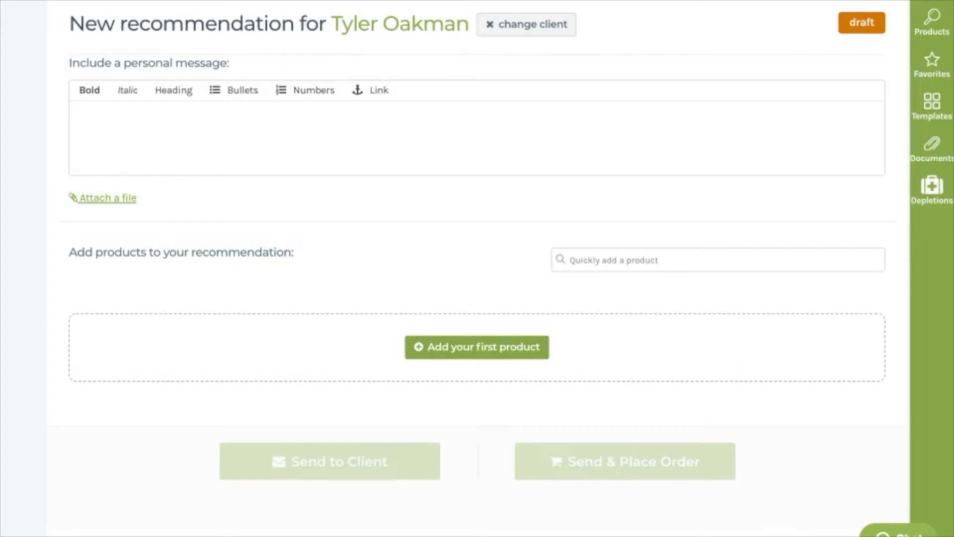
{"action": "left_click", "coordinate": [477, 347]}
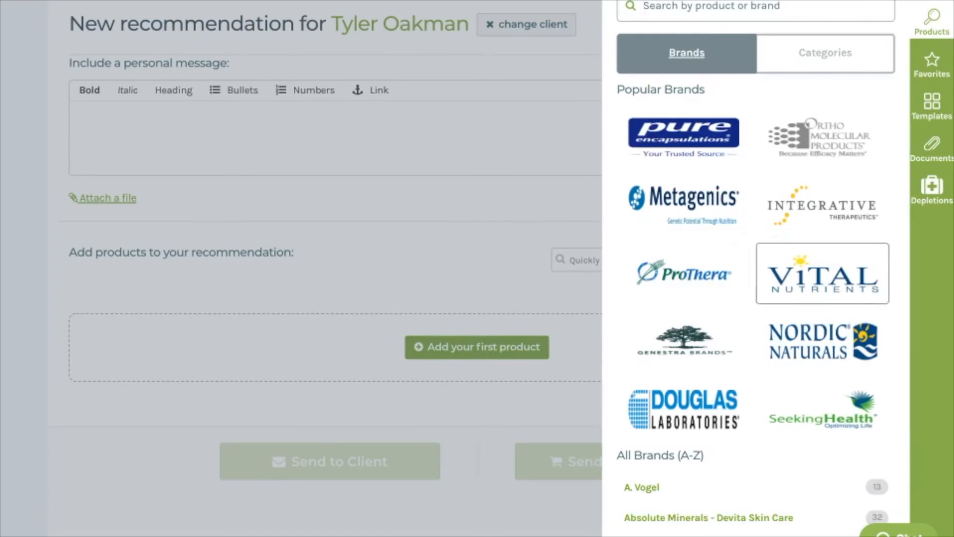
{"action": "scroll", "coordinate": [794, 348], "scroll_direction": "down", "scroll_amount": 3}
{"action": "scroll", "coordinate": [755, 384], "scroll_direction": "up", "scroll_amount": 3}
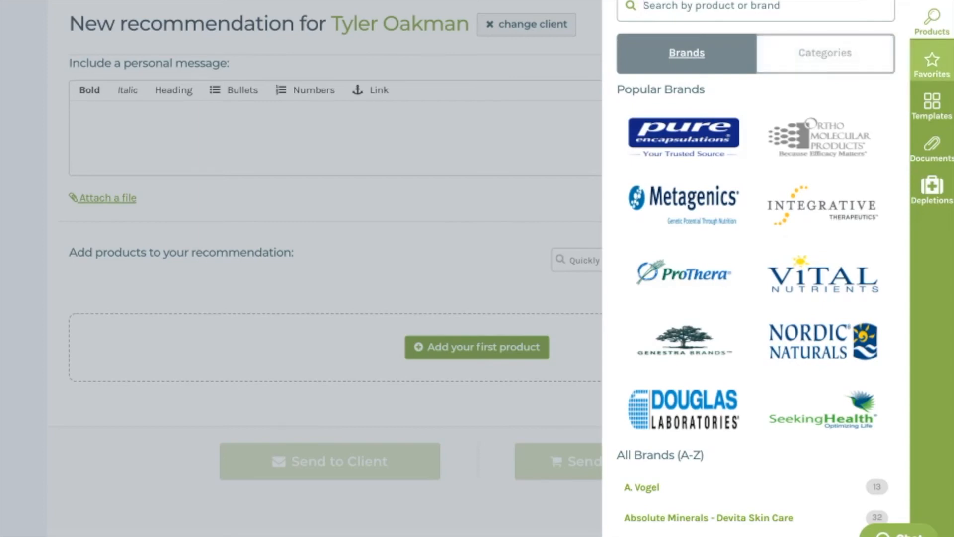
- Add Ther-Biotic Complete by Klaire Labs to the recommendation from the Probiotics category of the favorites
{"action": "left_click", "coordinate": [932, 65]}
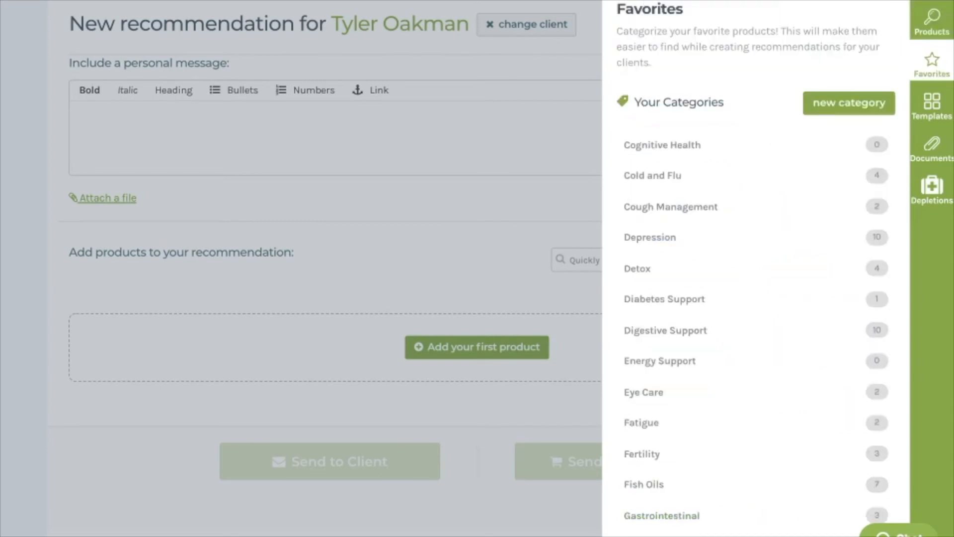
{"action": "scroll", "coordinate": [775, 268], "scroll_direction": "up", "scroll_amount": 3}
{"action": "scroll", "coordinate": [755, 278], "scroll_direction": "up", "scroll_amount": 3}
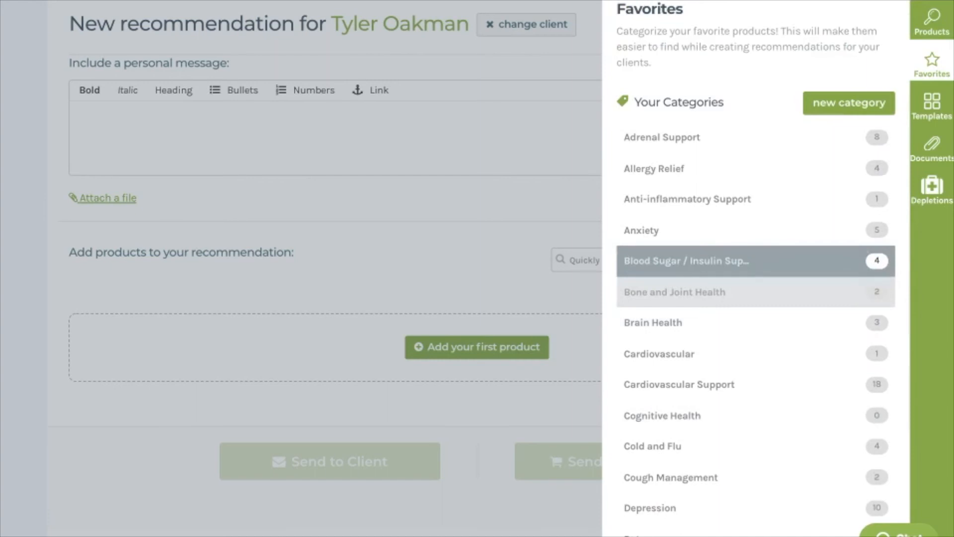
{"action": "scroll", "coordinate": [755, 247], "scroll_direction": "down", "scroll_amount": 7}
{"action": "scroll", "coordinate": [755, 247], "scroll_direction": "down", "scroll_amount": 8}
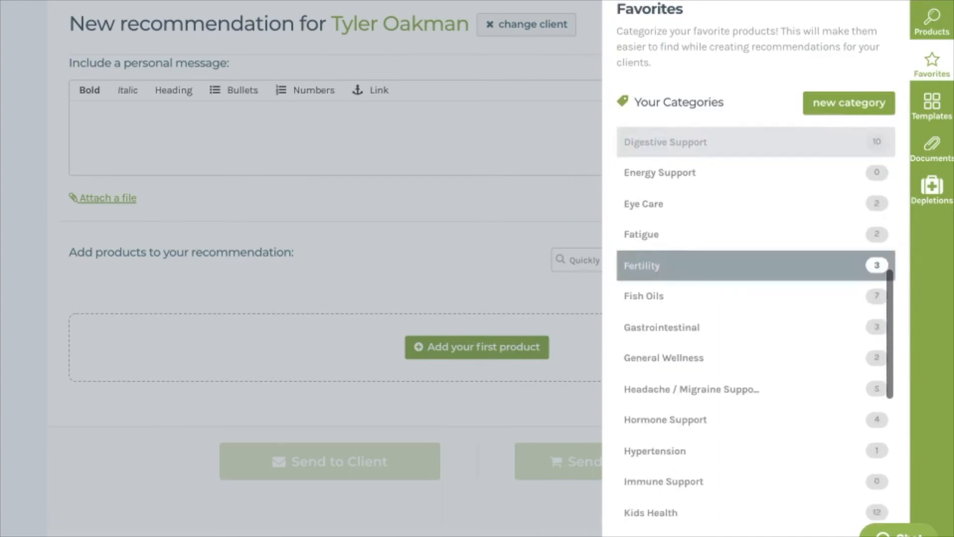
{"action": "scroll", "coordinate": [755, 260], "scroll_direction": "down", "scroll_amount": 1}
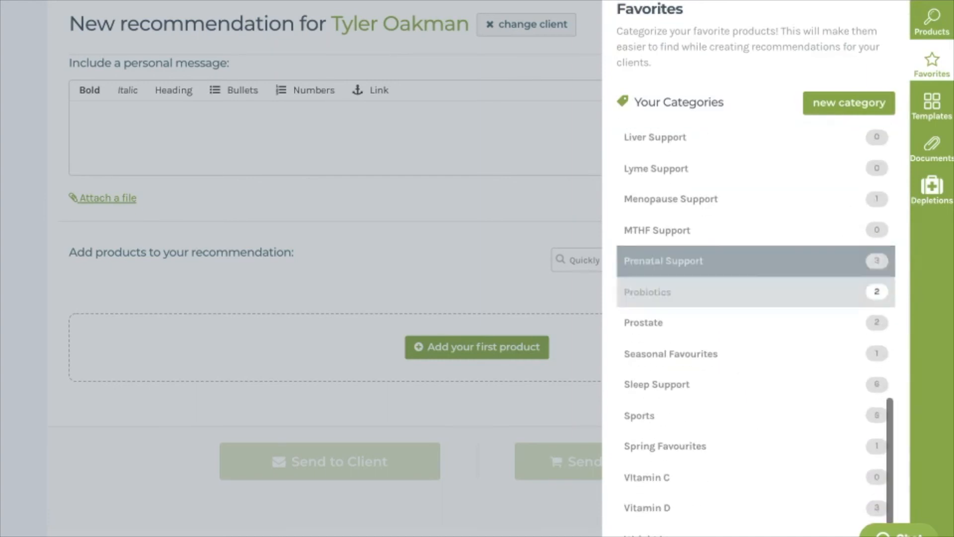
{"action": "left_click", "coordinate": [755, 289]}
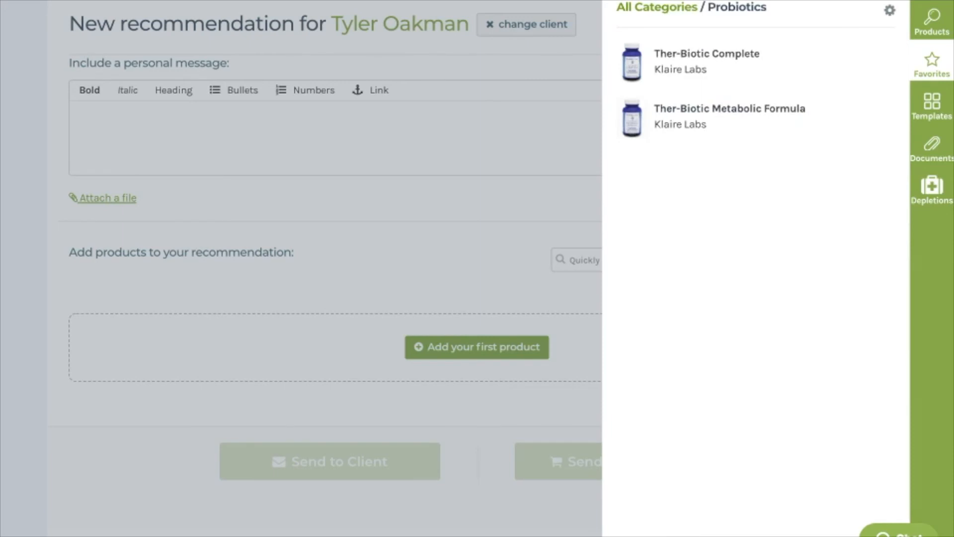
{"action": "mouse_move", "coordinate": [755, 64]}
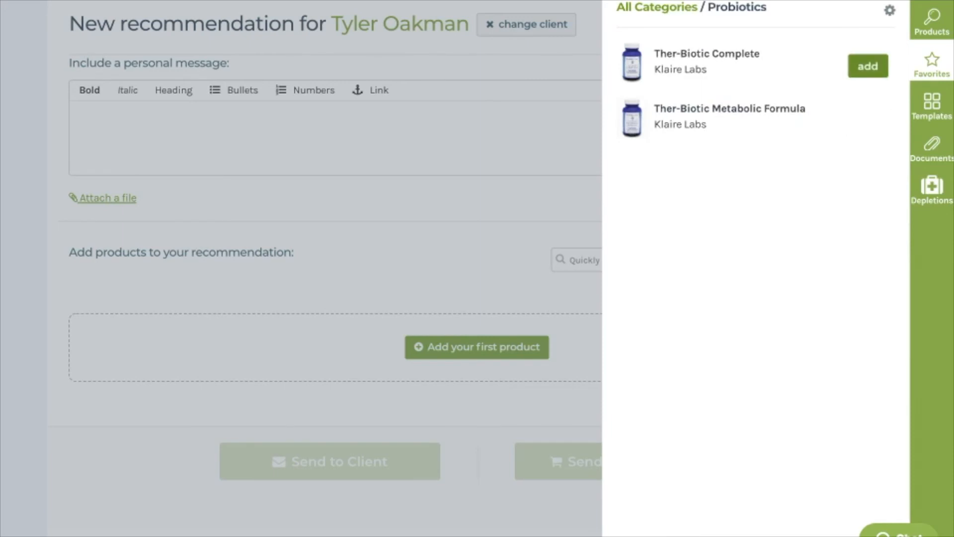
{"action": "left_click", "coordinate": [867, 66]}
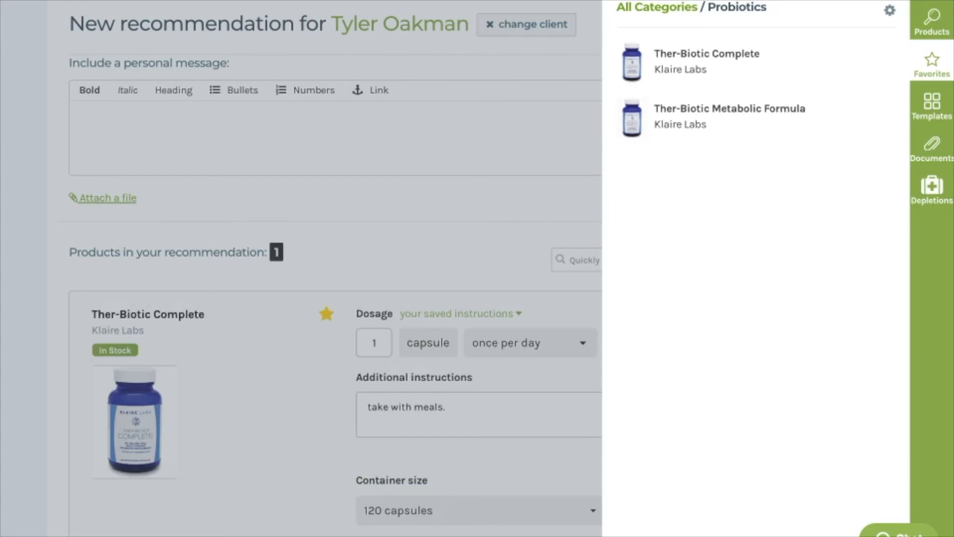
- Go back to all favorites categories, look through the list, and return to the recommendation
{"action": "left_click", "coordinate": [657, 7]}
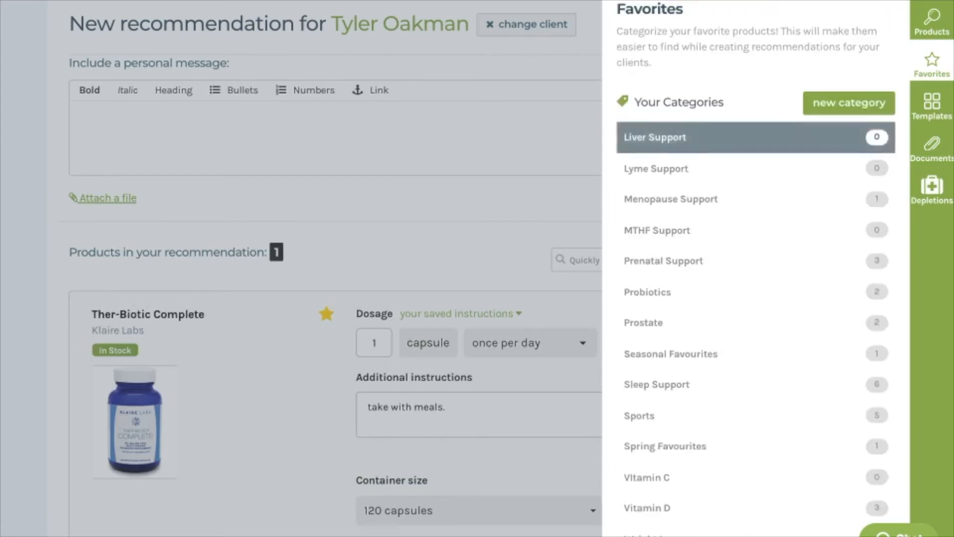
{"action": "scroll", "coordinate": [755, 323], "scroll_direction": "up", "scroll_amount": 4}
{"action": "scroll", "coordinate": [755, 323], "scroll_direction": "up", "scroll_amount": 7}
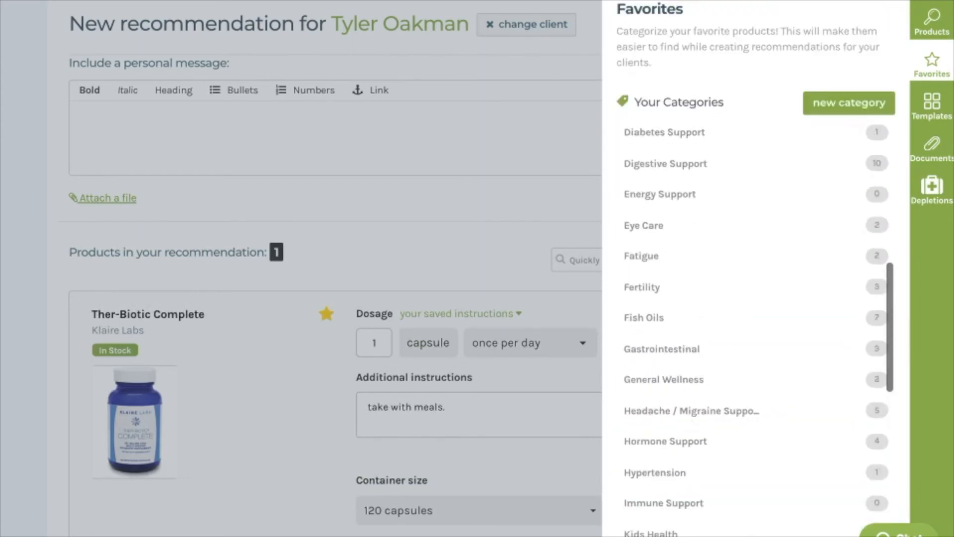
{"action": "scroll", "coordinate": [755, 398], "scroll_direction": "up", "scroll_amount": 8}
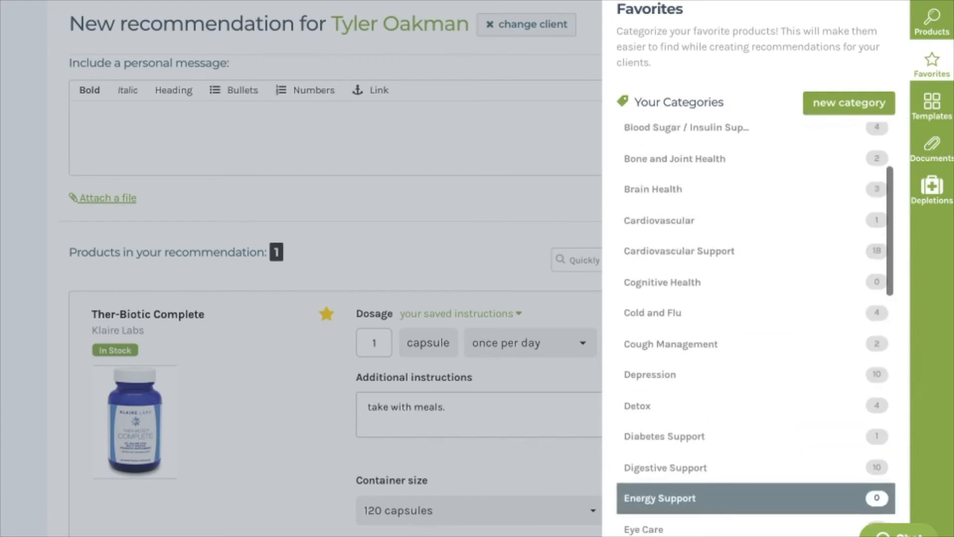
{"action": "scroll", "coordinate": [755, 384], "scroll_direction": "up", "scroll_amount": 2}
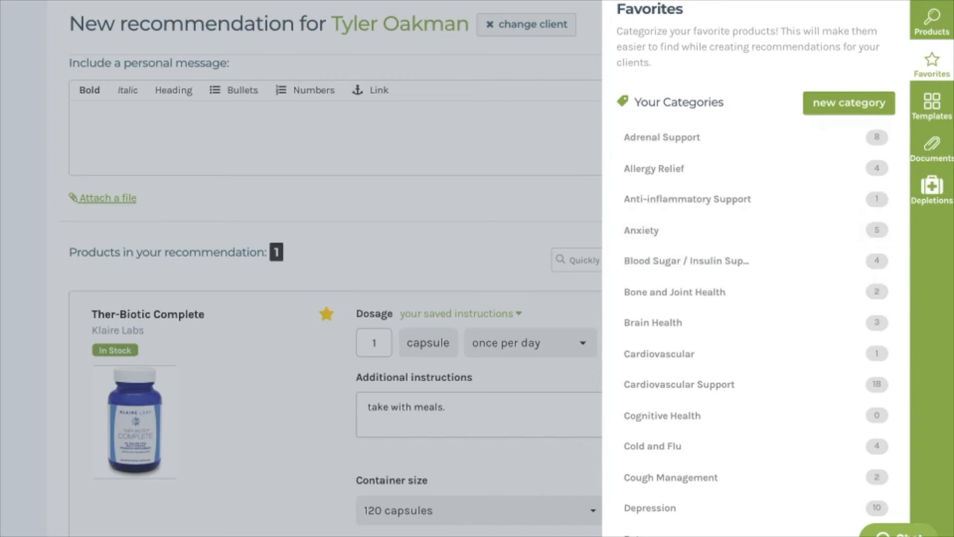
{"action": "key", "text": "Escape"}
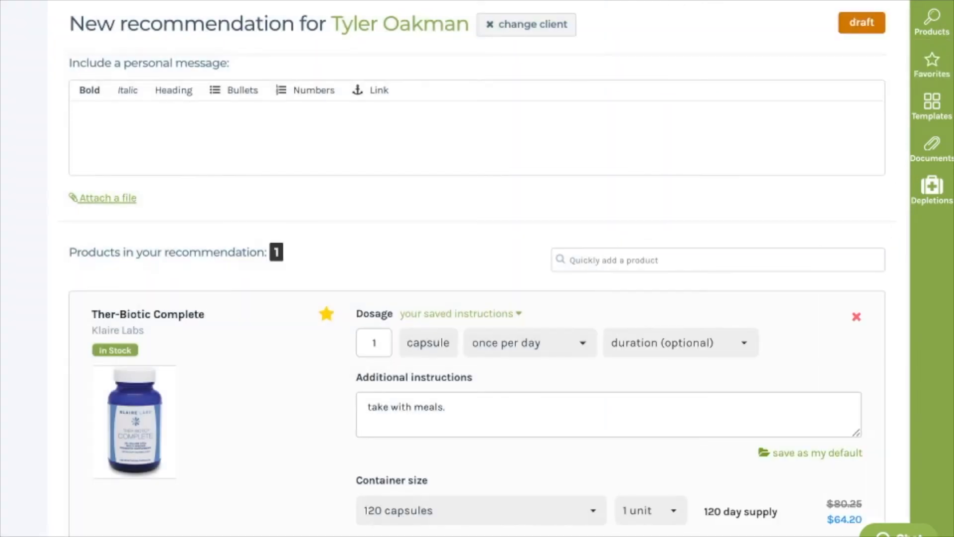
- Set the Ther-Biotic Complete dosage to 2 capsules and its duration to 3 months
{"action": "scroll", "coordinate": [477, 268], "scroll_direction": "down", "scroll_amount": 2}
{"action": "scroll", "coordinate": [477, 268], "scroll_direction": "down", "scroll_amount": 1}
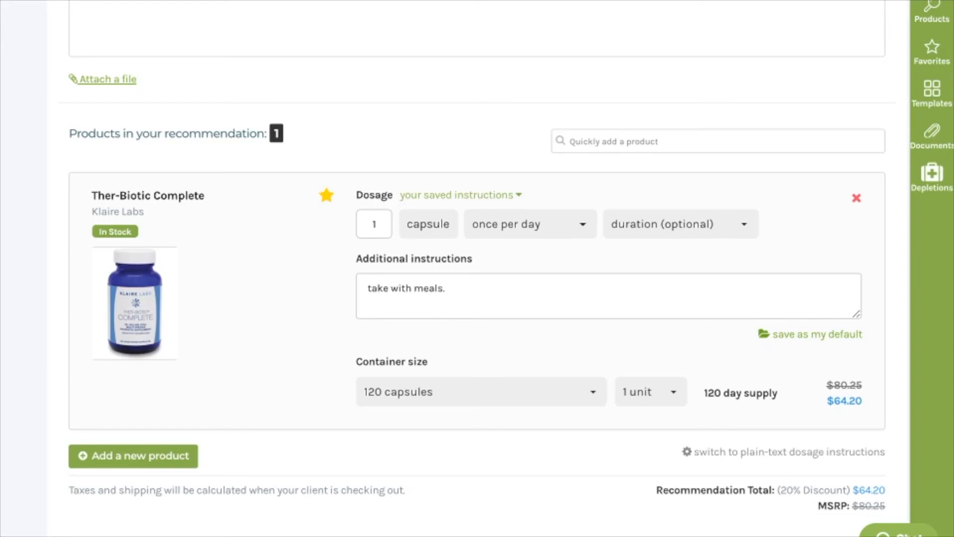
{"action": "left_click", "coordinate": [376, 225]}
{"action": "key", "text": "BackSpace"}
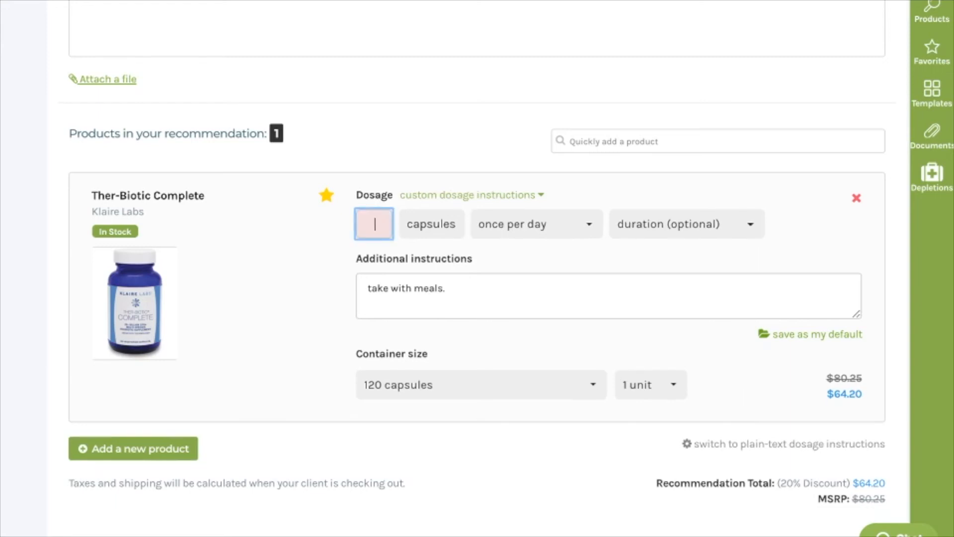
{"action": "type", "text": "2"}
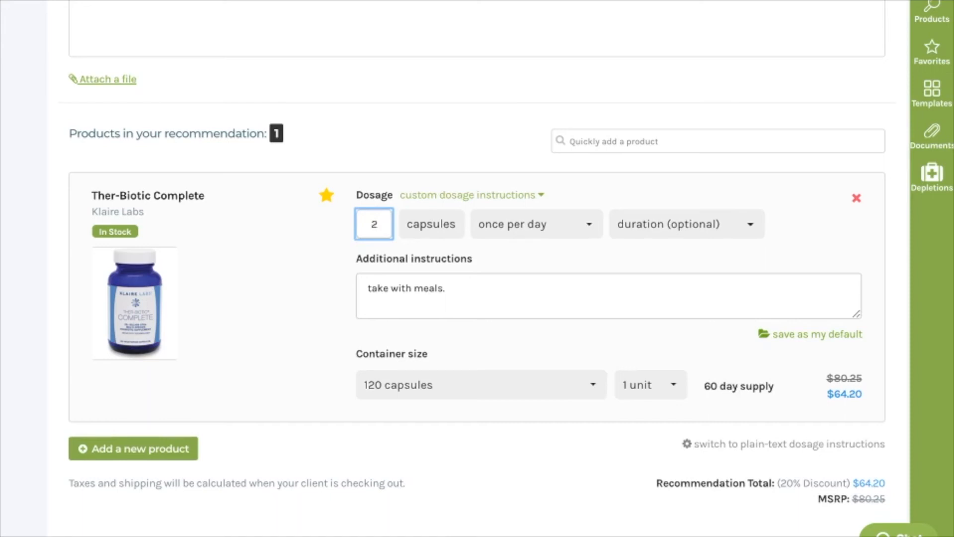
{"action": "left_click_drag", "start_coordinate": [774, 386], "coordinate": [704, 386]}
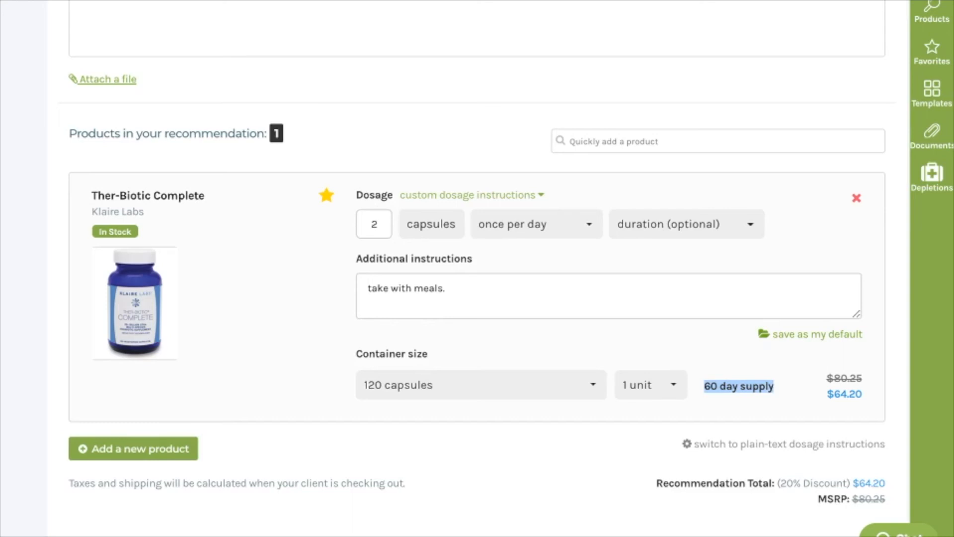
{"action": "scroll", "coordinate": [477, 269], "scroll_direction": "down", "scroll_amount": 2}
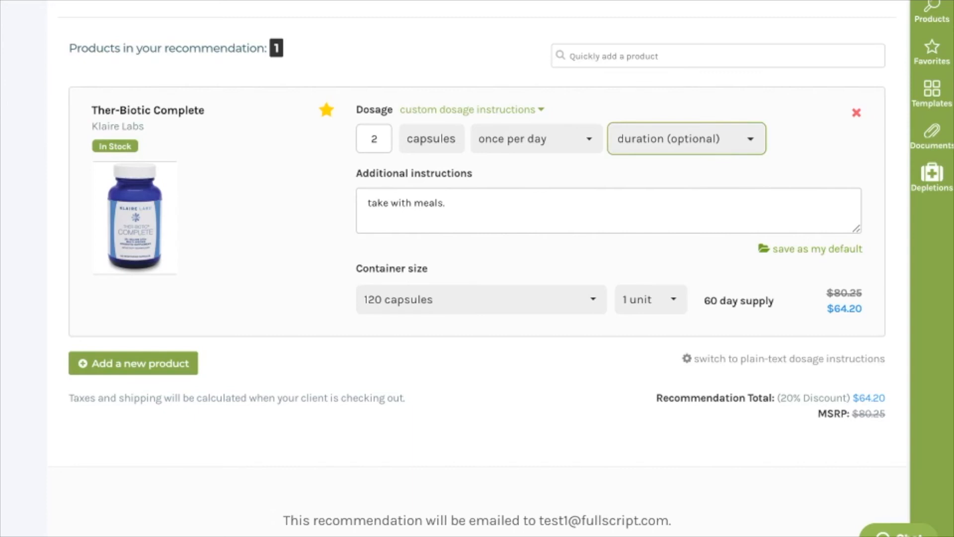
{"action": "key", "text": "Return"}
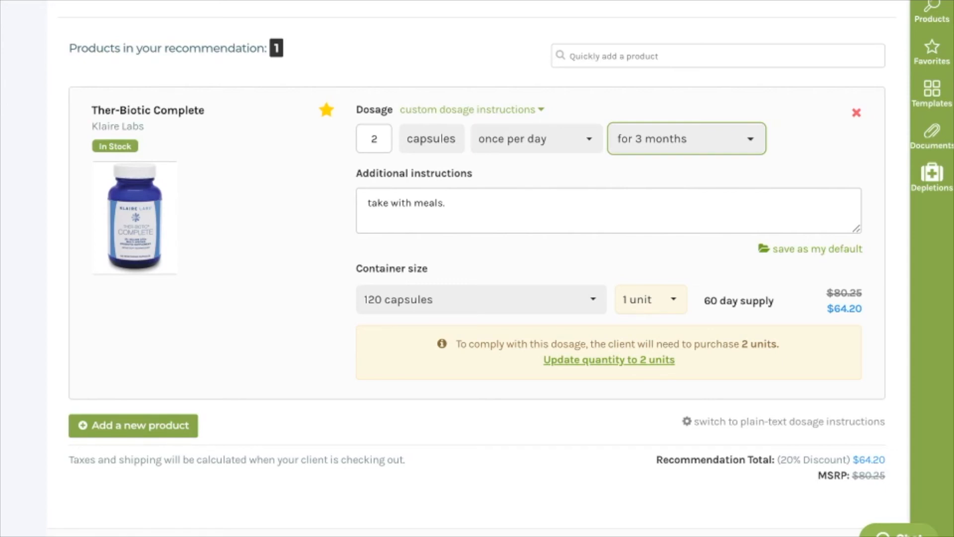
- Examine the text message option and the choices for sending the recommendation or placing the order
{"action": "scroll", "coordinate": [477, 269], "scroll_direction": "down", "scroll_amount": 8}
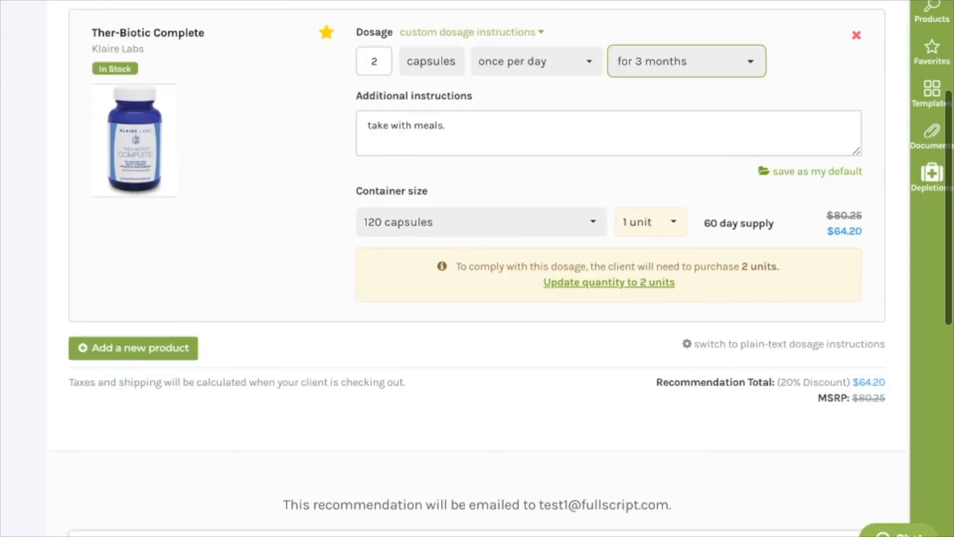
{"action": "scroll", "coordinate": [477, 268], "scroll_direction": "down", "scroll_amount": 3}
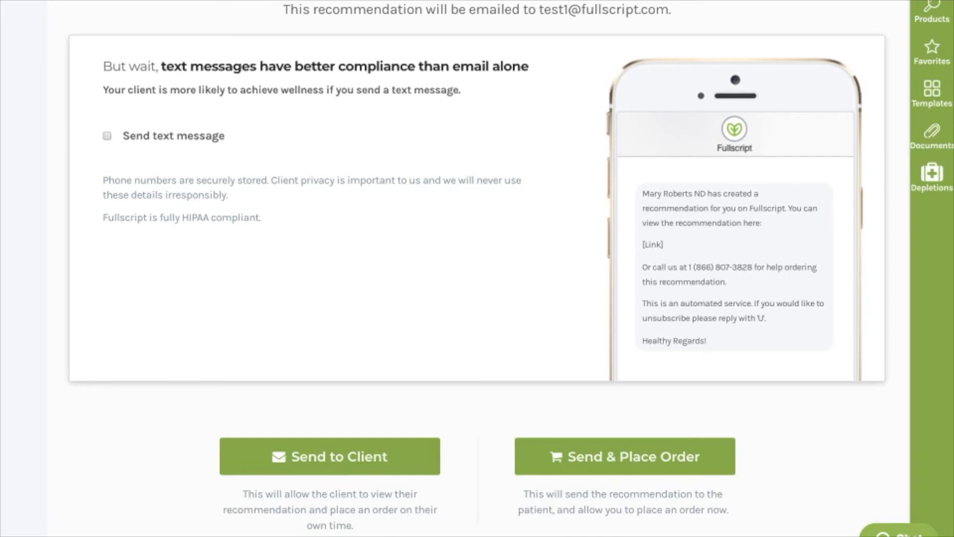
{"action": "scroll", "coordinate": [477, 268], "scroll_direction": "down", "scroll_amount": 3}
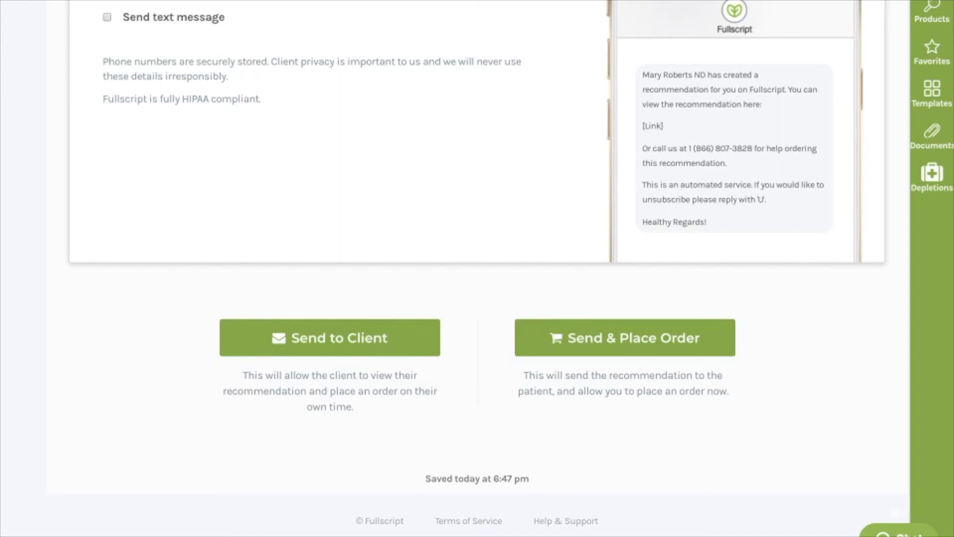
{"action": "scroll", "coordinate": [477, 268], "scroll_direction": "up", "scroll_amount": 1}
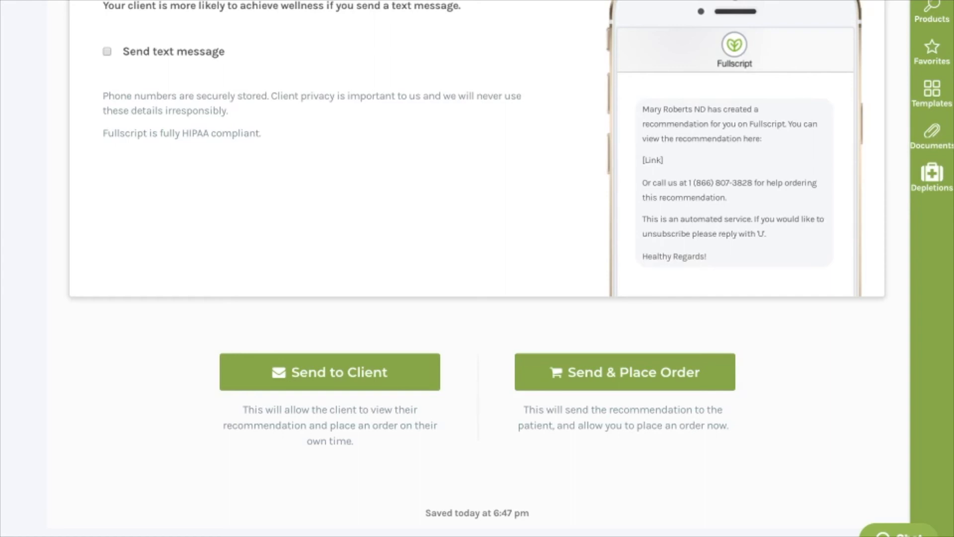
{"action": "scroll", "coordinate": [330, 368], "scroll_direction": "down", "scroll_amount": 1}
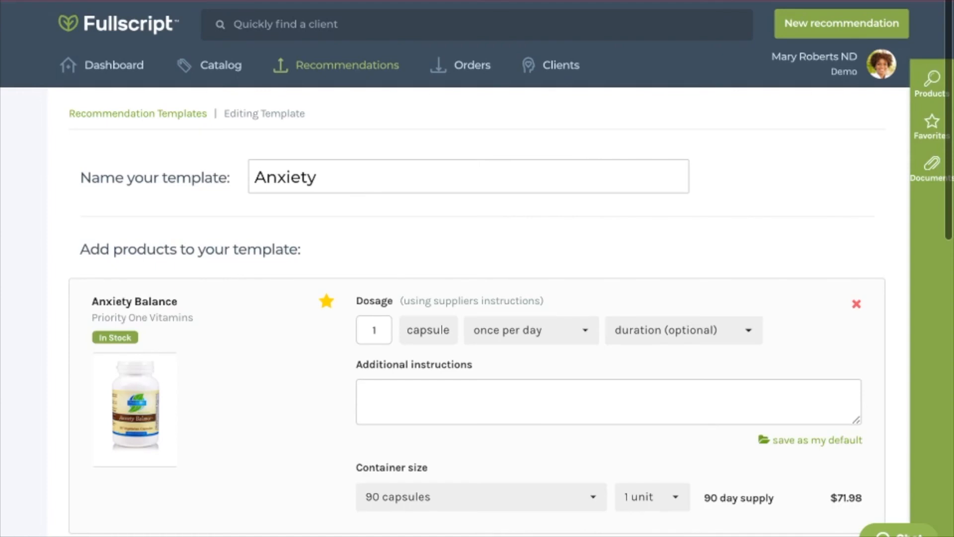
- In the Anxiety recommendation template, set the Anxiety Balance dosage to 2 capsules
{"action": "scroll", "coordinate": [477, 268], "scroll_direction": "down", "scroll_amount": 1}
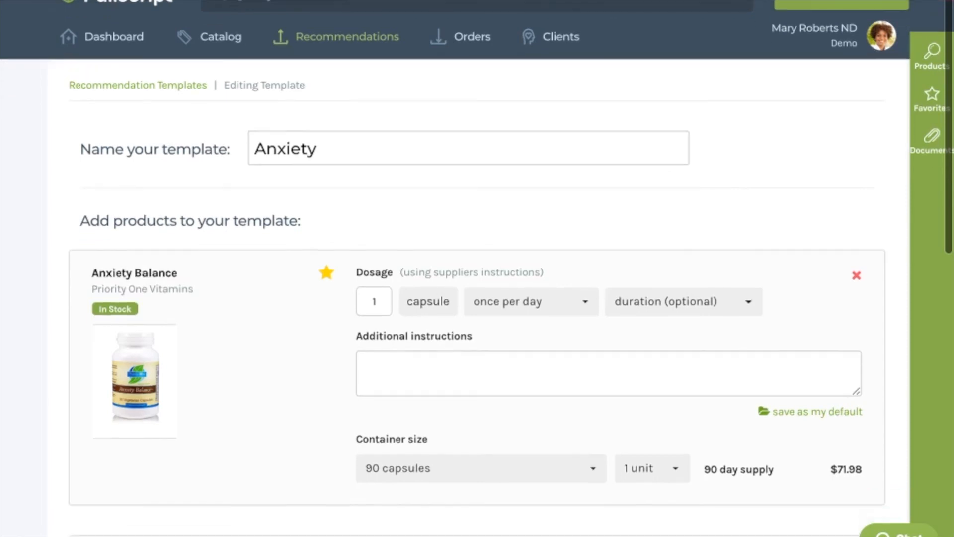
{"action": "scroll", "coordinate": [477, 268], "scroll_direction": "down", "scroll_amount": 1}
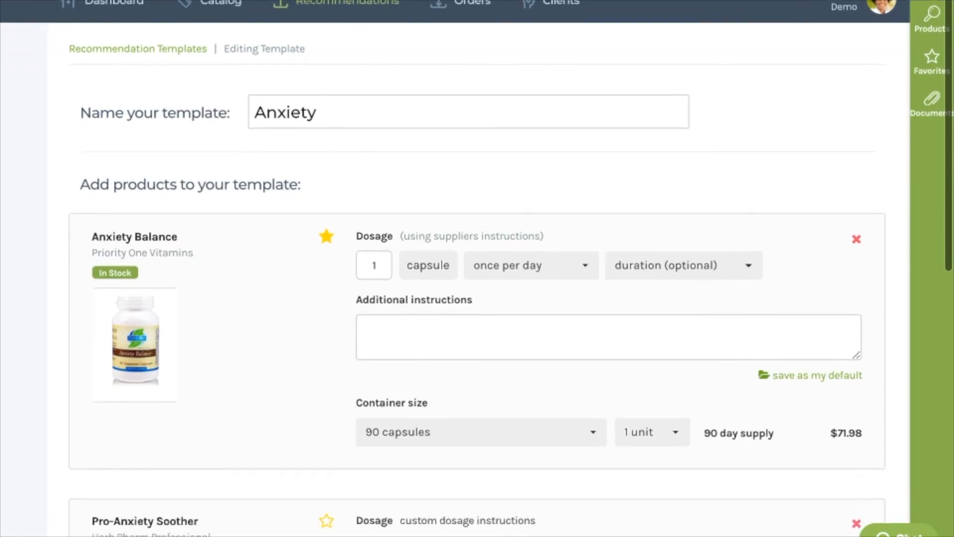
{"action": "scroll", "coordinate": [477, 268], "scroll_direction": "down", "scroll_amount": 1}
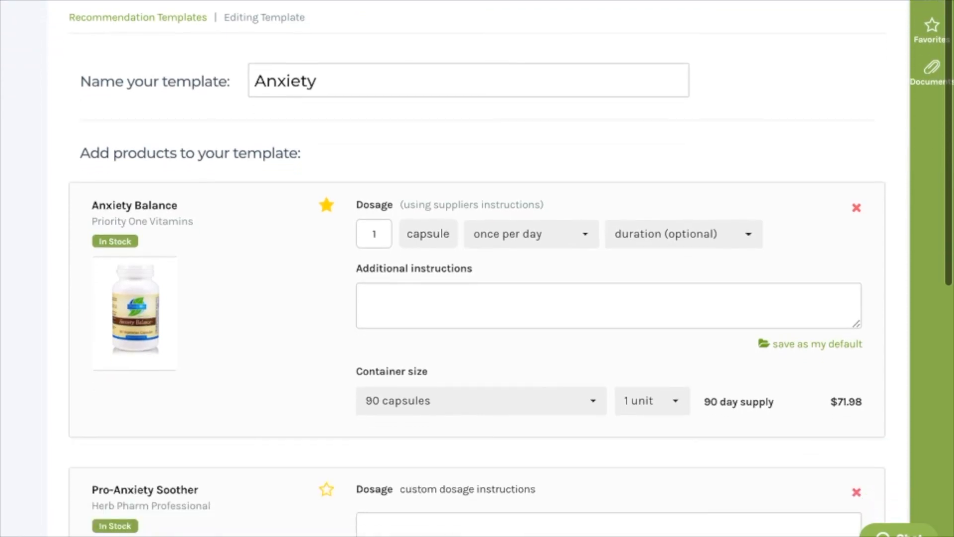
{"action": "scroll", "coordinate": [477, 268], "scroll_direction": "down", "scroll_amount": 3}
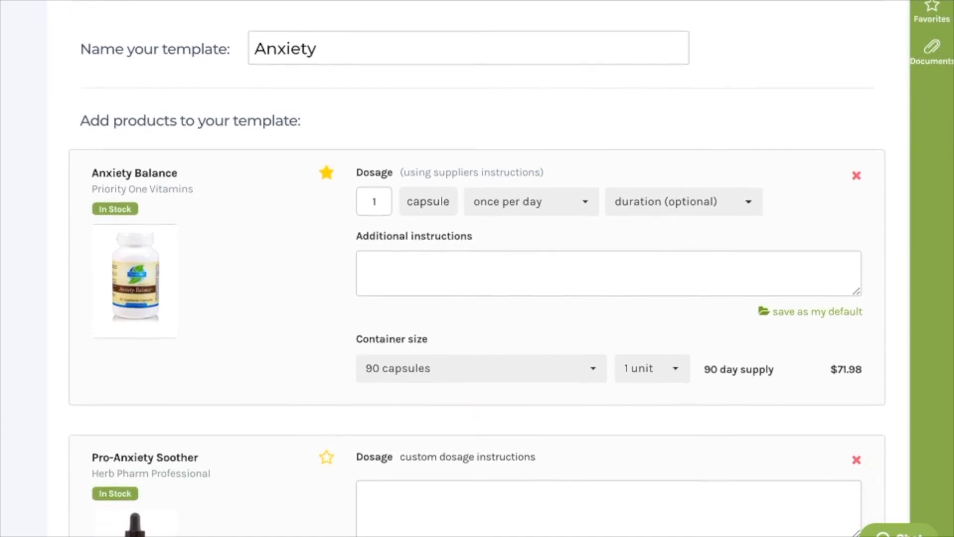
{"action": "left_click", "coordinate": [376, 141]}
{"action": "key", "text": "BackSpace"}
{"action": "type", "text": "2"}
{"action": "left_click", "coordinate": [368, 204]}
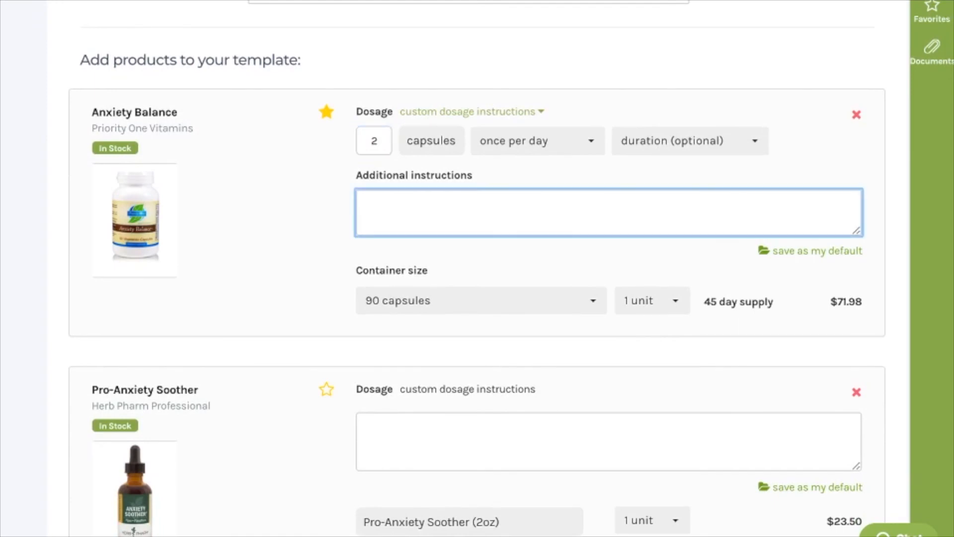
- Review the remaining product, message and attached document of the Anxiety template and save the template
{"action": "scroll", "coordinate": [477, 269], "scroll_direction": "down", "scroll_amount": 5}
{"action": "scroll", "coordinate": [477, 268], "scroll_direction": "down", "scroll_amount": 3}
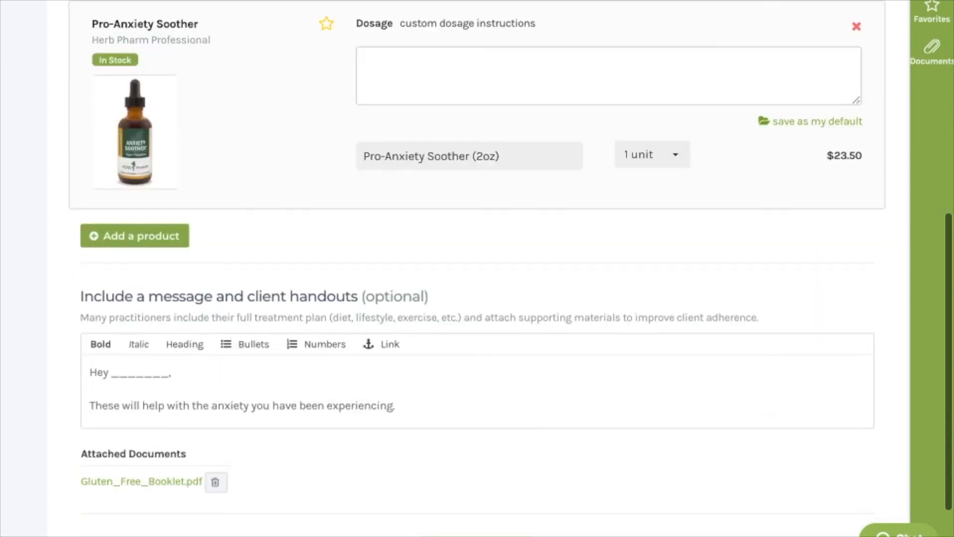
{"action": "scroll", "coordinate": [477, 269], "scroll_direction": "down", "scroll_amount": 2}
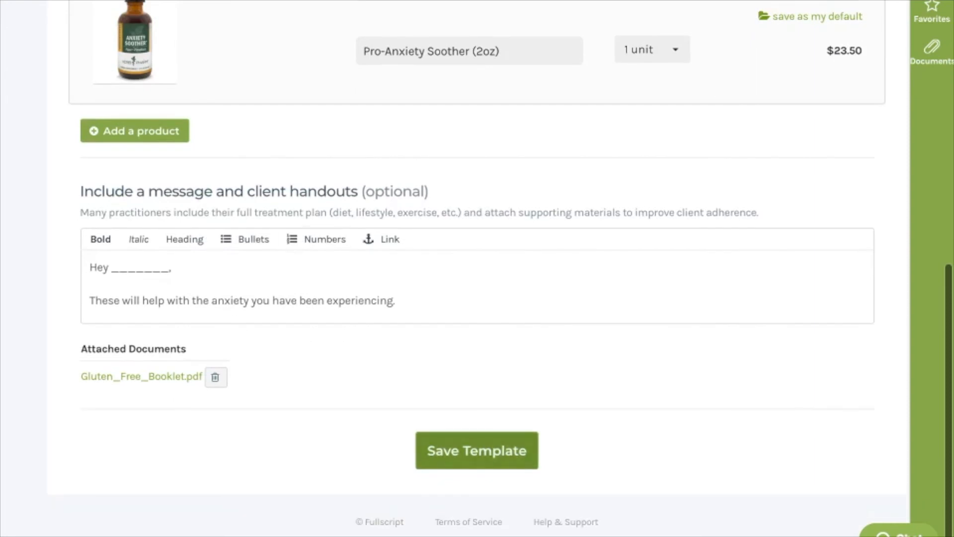
{"action": "left_click", "coordinate": [477, 450]}
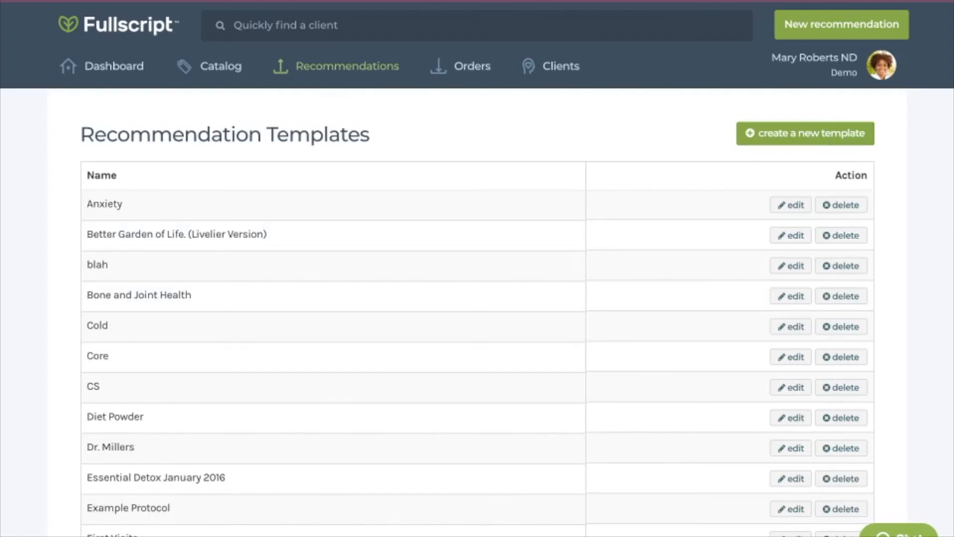
- Start a new recommendation for the existing client, found by first name, and apply the Anxiety template to it
{"action": "left_click", "coordinate": [841, 25]}
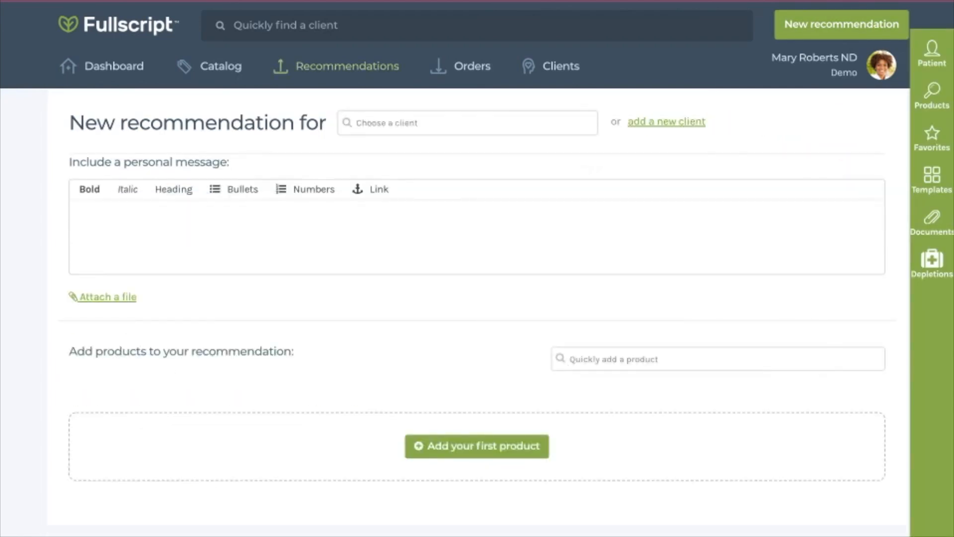
{"action": "type", "text": "tyler"}
{"action": "key", "text": "Return"}
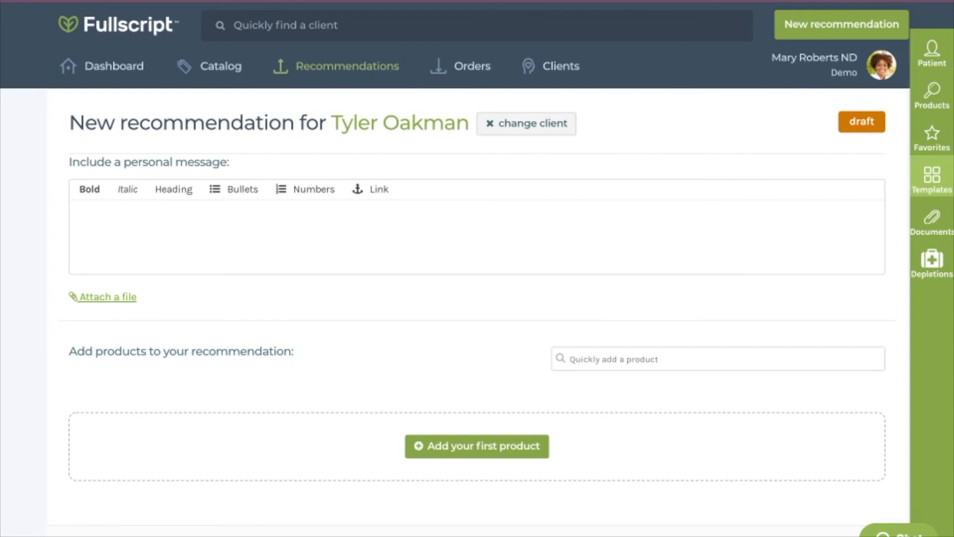
{"action": "left_click", "coordinate": [932, 176]}
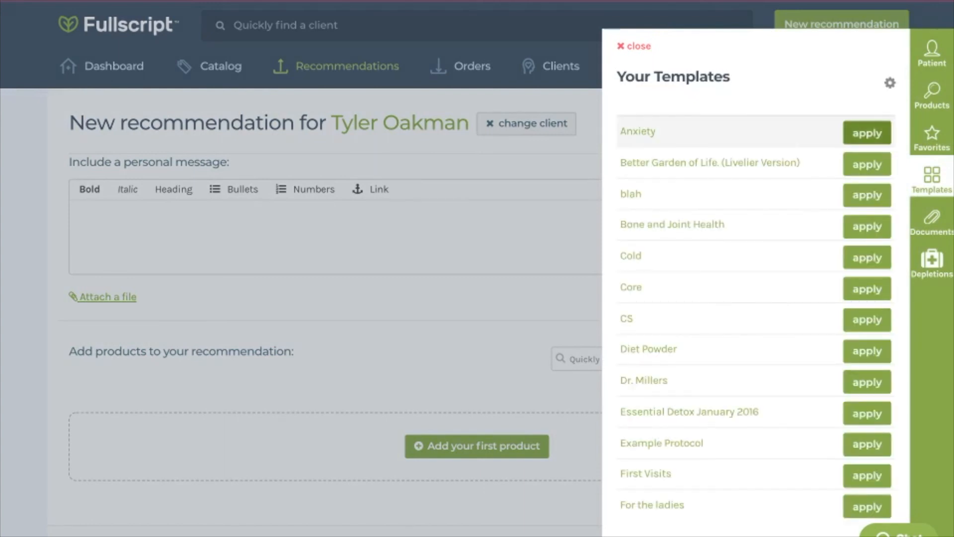
{"action": "left_click", "coordinate": [867, 133]}
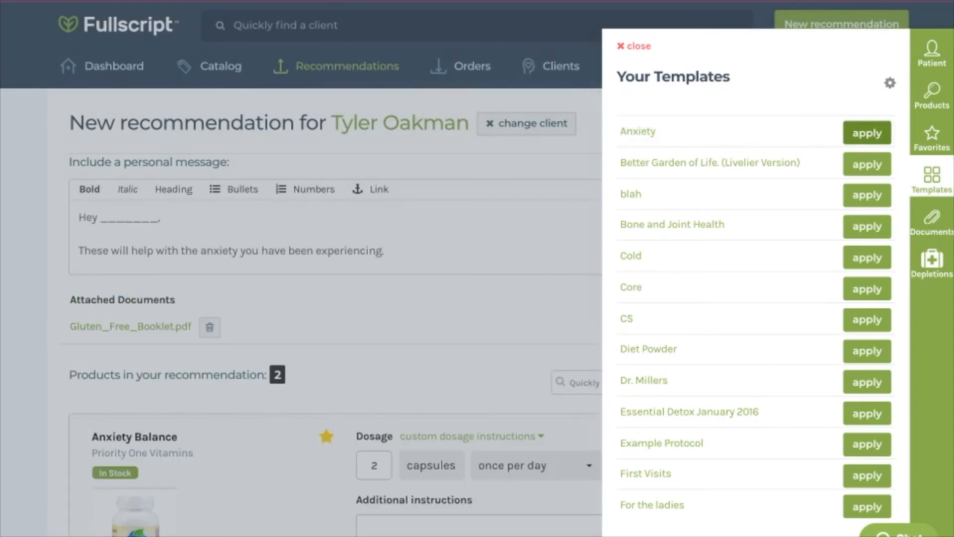
- Review the message, attached document, both products and their dosages that the Anxiety template added to the recommendation
{"action": "scroll", "coordinate": [477, 268], "scroll_direction": "down", "scroll_amount": 1}
{"action": "scroll", "coordinate": [477, 268], "scroll_direction": "down", "scroll_amount": 3}
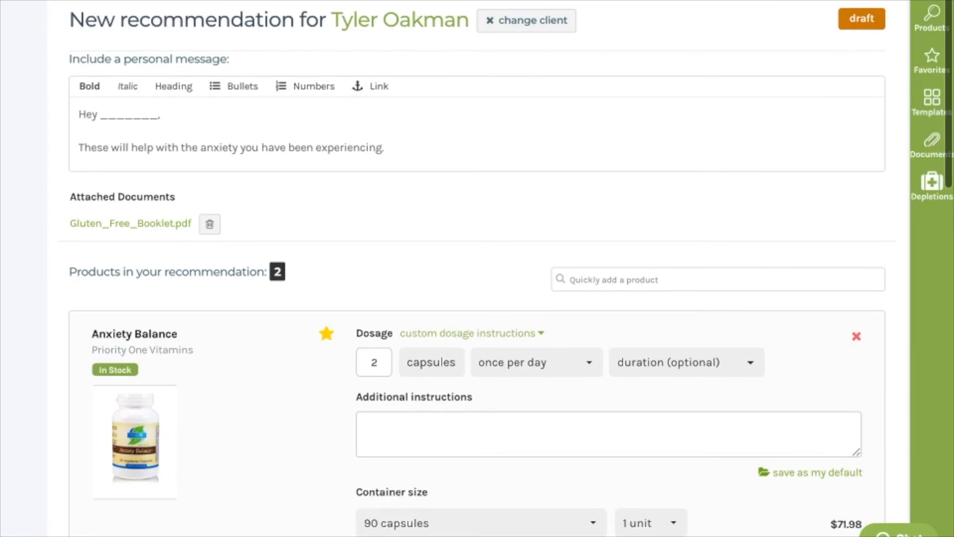
{"action": "scroll", "coordinate": [477, 268], "scroll_direction": "down", "scroll_amount": 2}
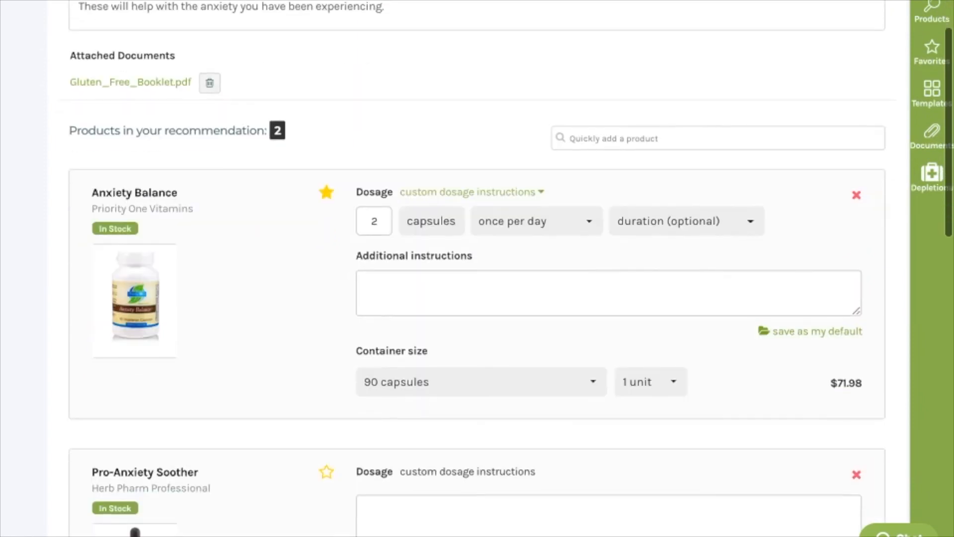
{"action": "scroll", "coordinate": [477, 269], "scroll_direction": "down", "scroll_amount": 1}
{"action": "scroll", "coordinate": [477, 268], "scroll_direction": "up", "scroll_amount": 1}
{"action": "scroll", "coordinate": [477, 268], "scroll_direction": "down", "scroll_amount": 10}
{"action": "scroll", "coordinate": [476, 269], "scroll_direction": "down", "scroll_amount": 3}
{"action": "scroll", "coordinate": [477, 269], "scroll_direction": "up", "scroll_amount": 7}
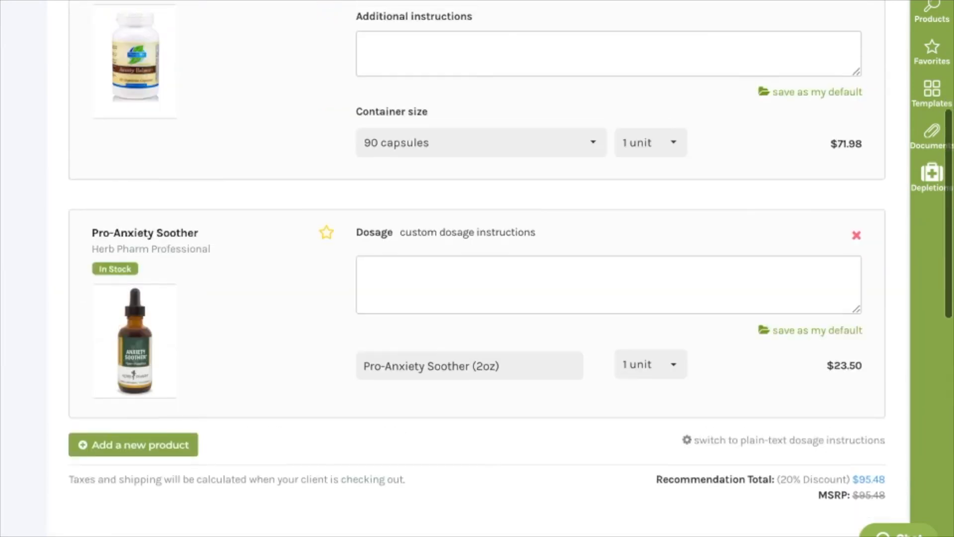
{"action": "scroll", "coordinate": [477, 268], "scroll_direction": "up", "scroll_amount": 3}
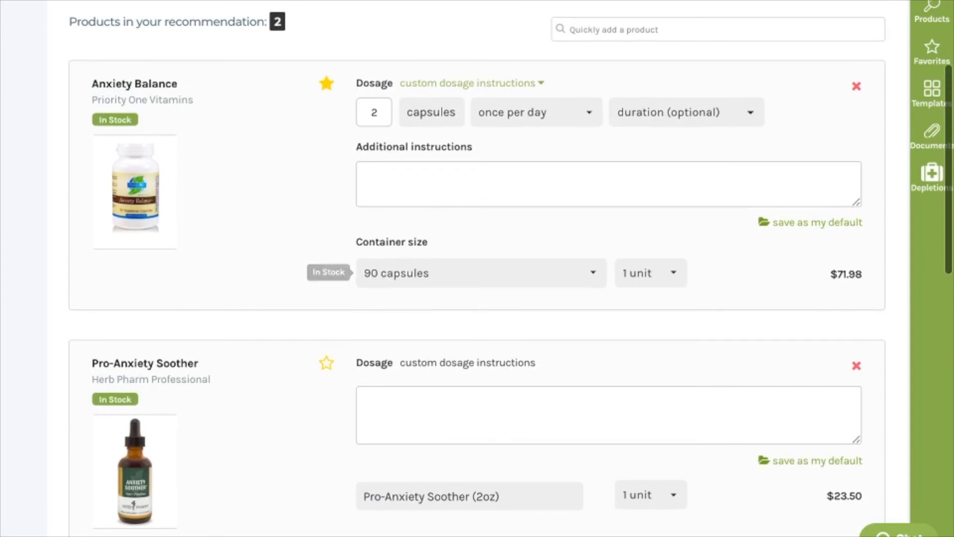
- Remove Pro-Anxiety Soother from the client's recommendation and set the Anxiety Balance dosage to 1 capsule
{"action": "left_click", "coordinate": [856, 366]}
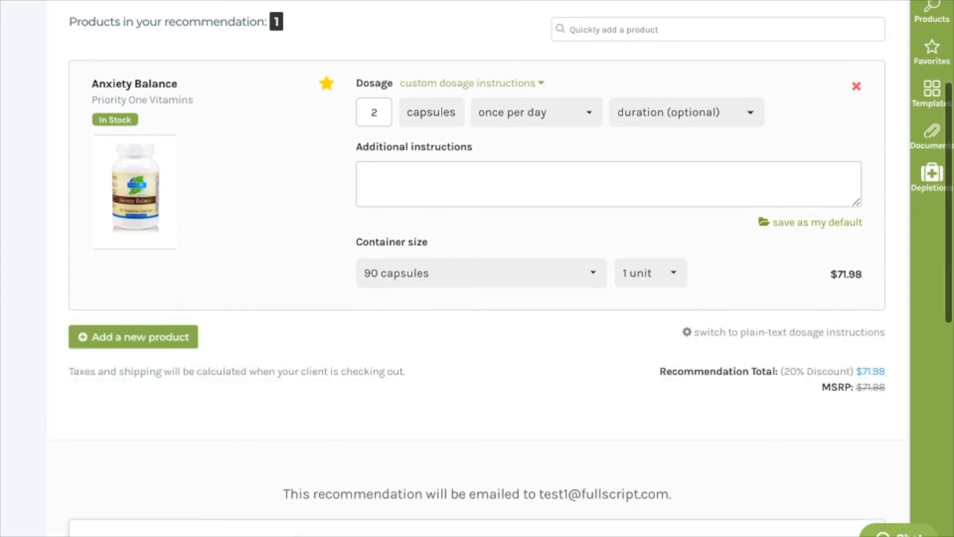
{"action": "left_click", "coordinate": [378, 112]}
{"action": "key", "text": "BackSpace"}
{"action": "type", "text": "1"}
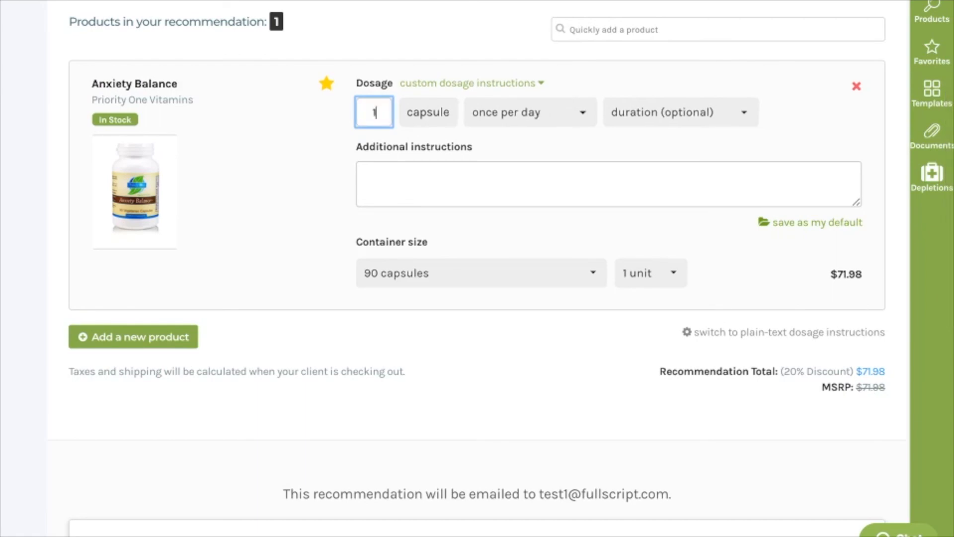
{"action": "scroll", "coordinate": [477, 268], "scroll_direction": "down", "scroll_amount": 3}
{"action": "scroll", "coordinate": [476, 269], "scroll_direction": "down", "scroll_amount": 10}
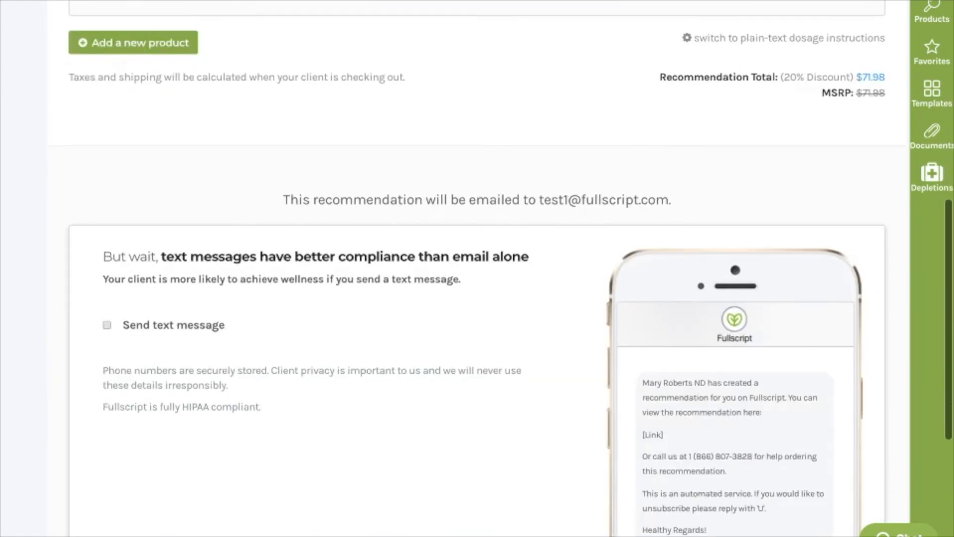